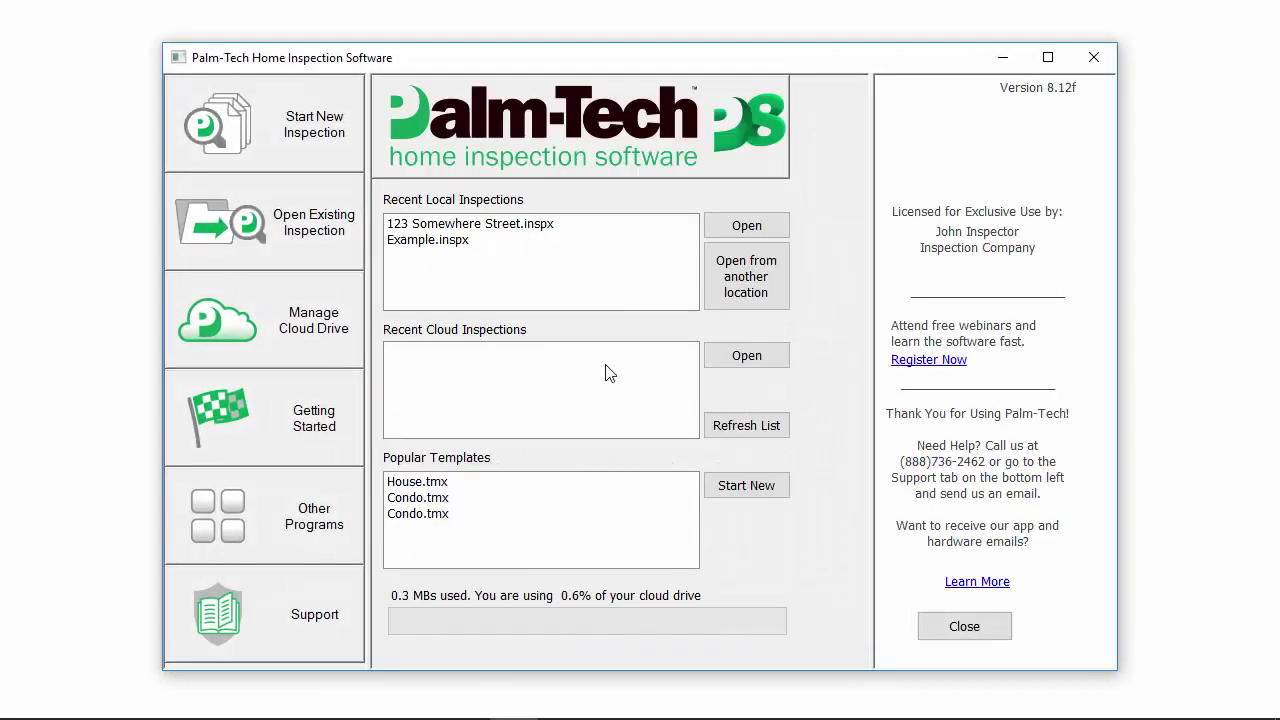
Start a new inspection from the House.tmx template in Home Inspection and save it as Test.
{"action": "left_click", "coordinate": [291, 145]}
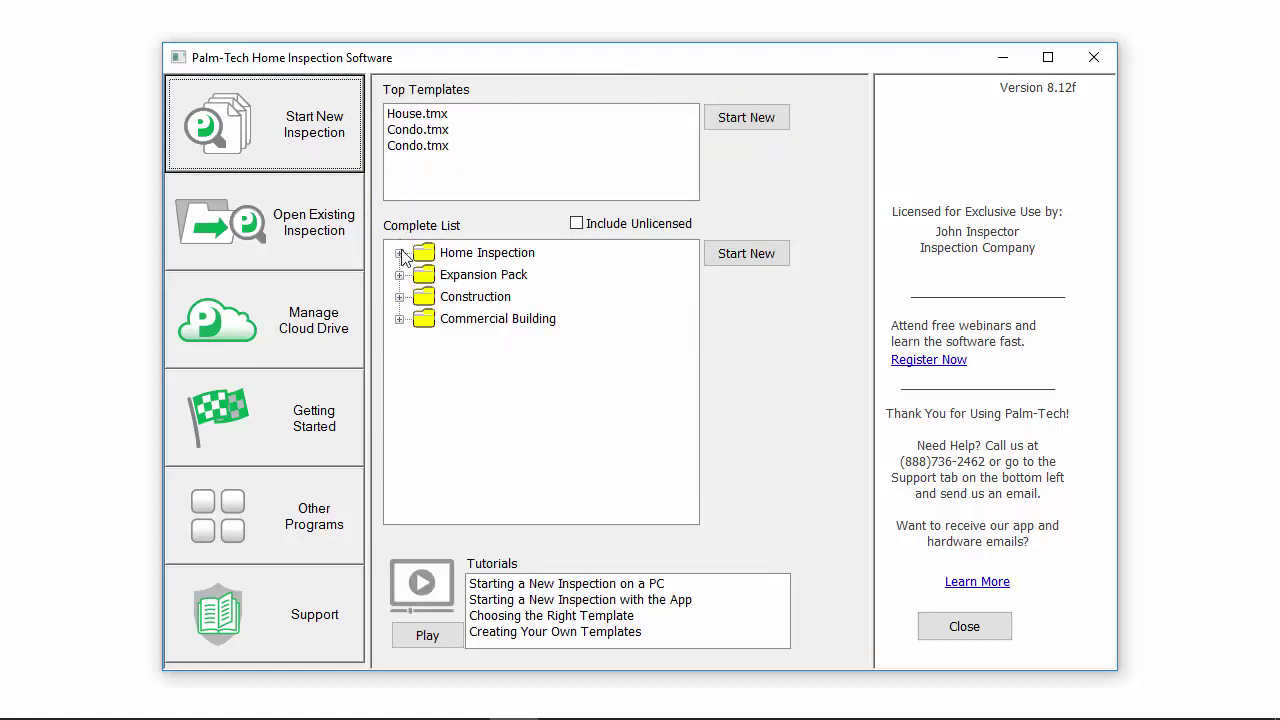
{"action": "left_click", "coordinate": [400, 254]}
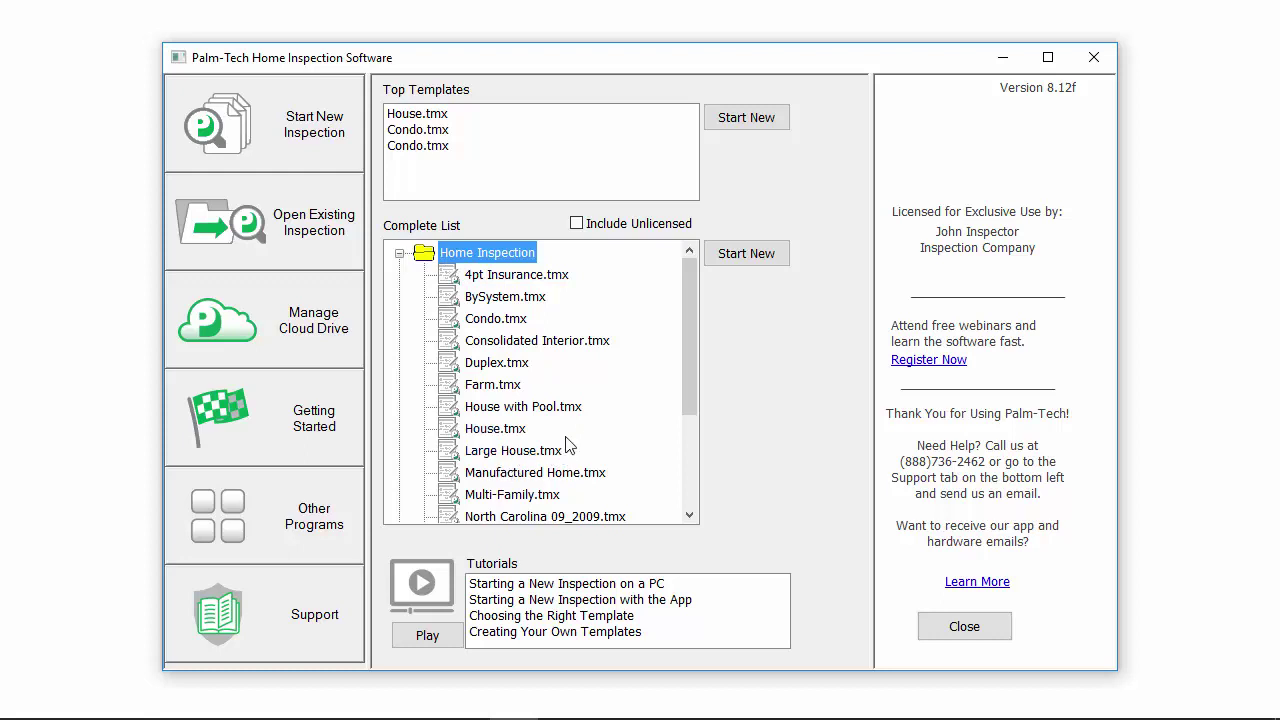
{"action": "left_click", "coordinate": [520, 430]}
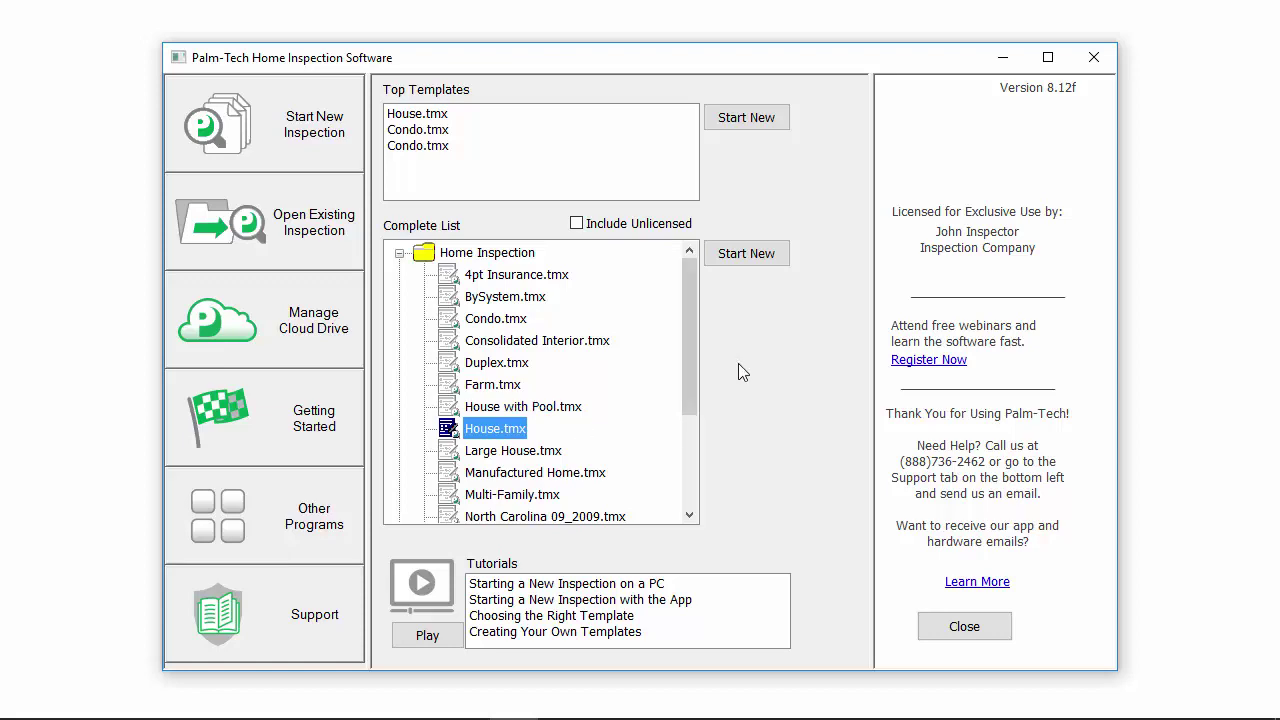
{"action": "left_click", "coordinate": [752, 262]}
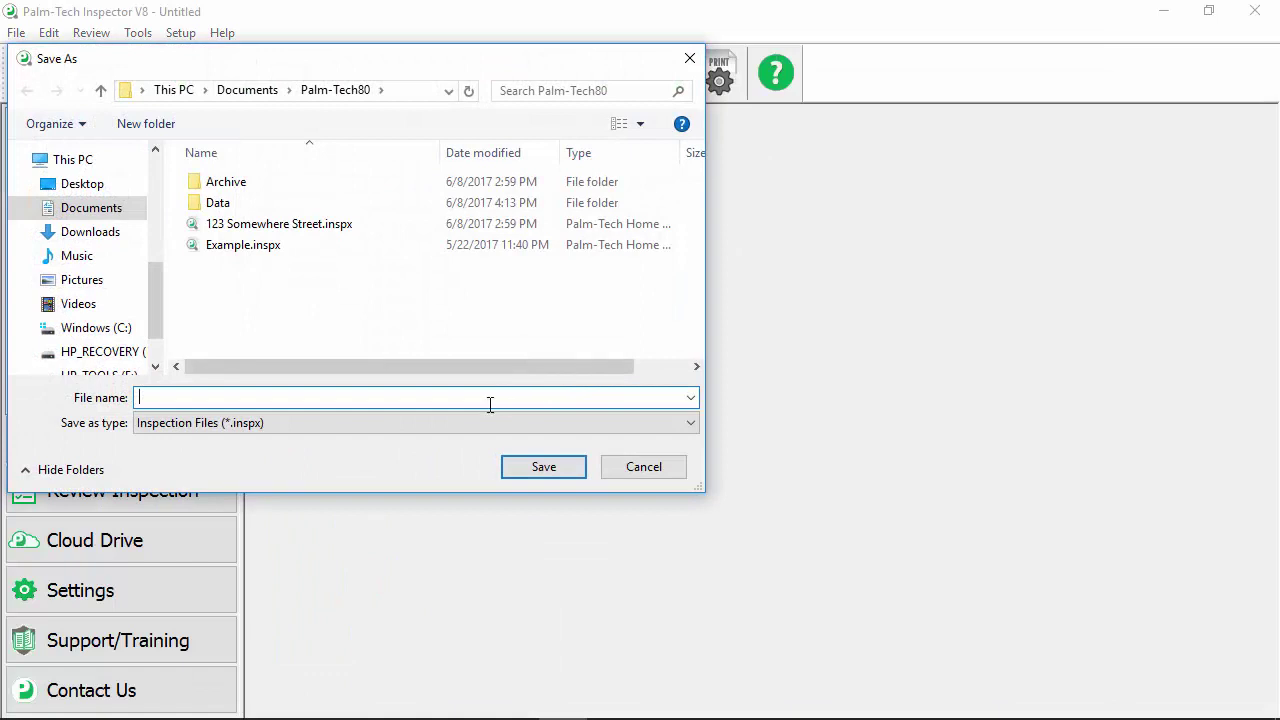
{"action": "type", "text": "Test"}
{"action": "left_click", "coordinate": [519, 475]}
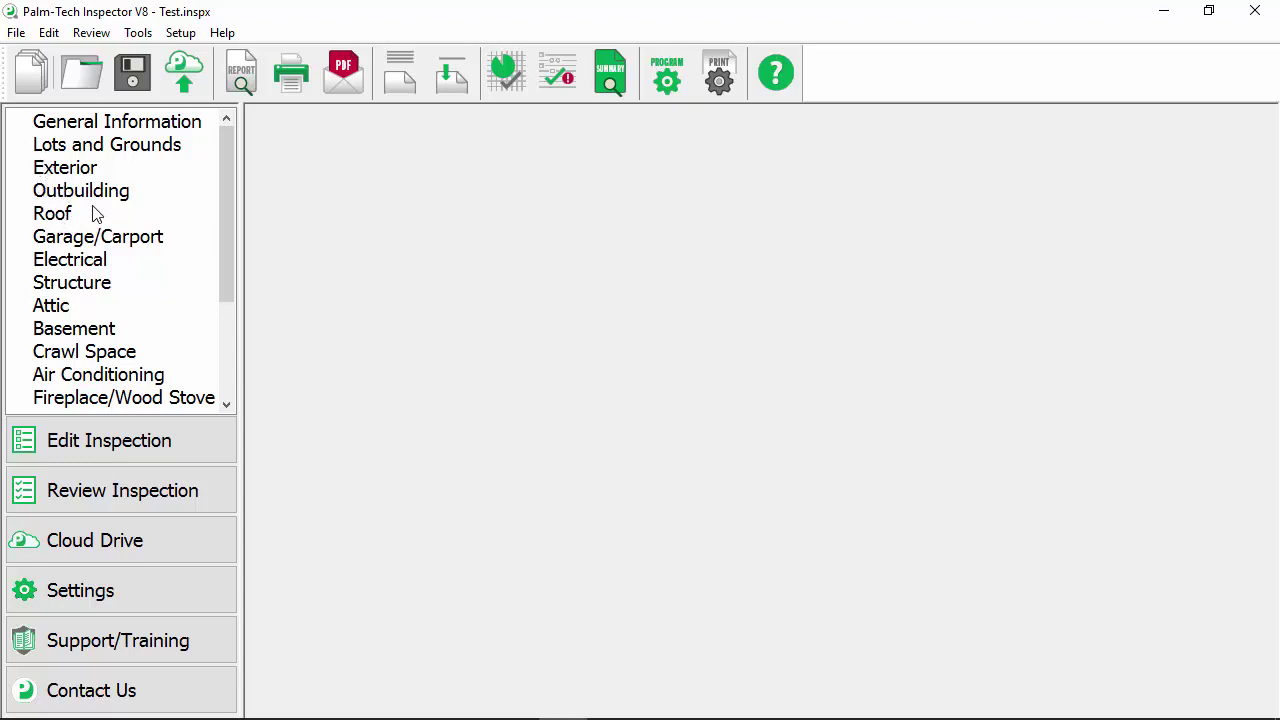
Reorder the categories so Roof follows General Information and Air Conditioning sits directly before Attic.
{"action": "left_click", "coordinate": [97, 212]}
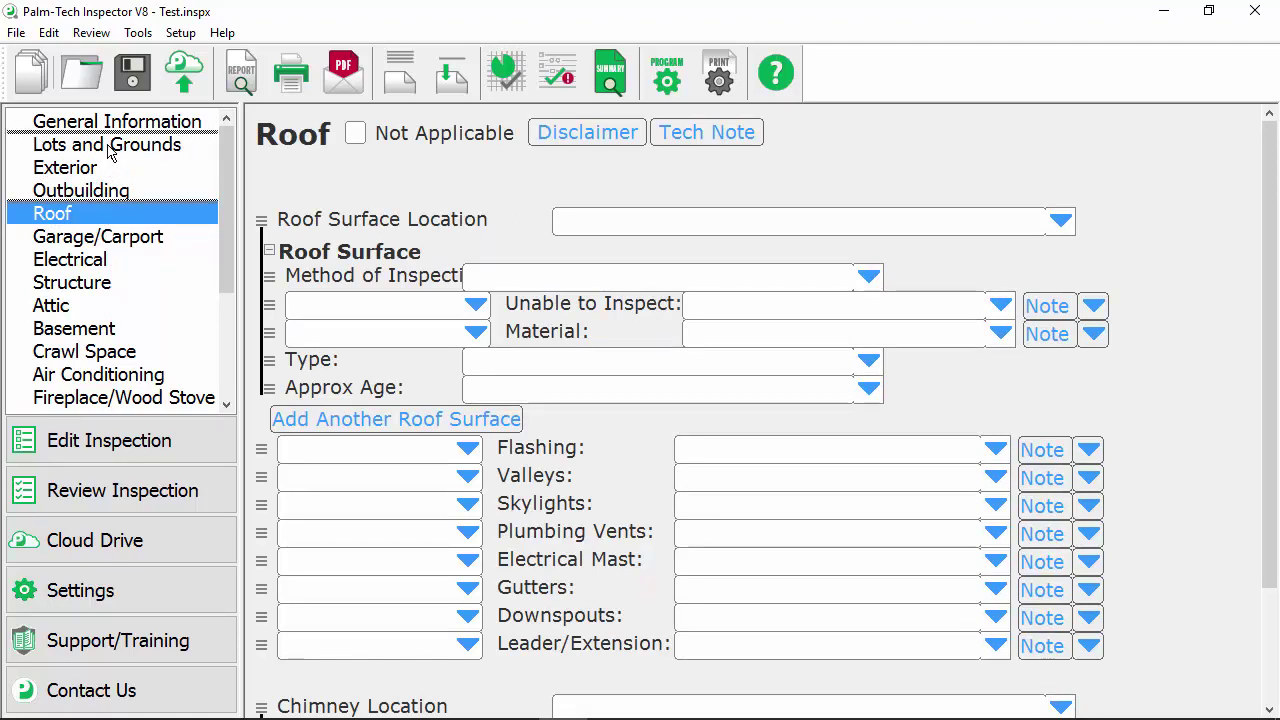
{"action": "left_click_drag", "start_coordinate": [110, 150], "coordinate": [110, 150]}
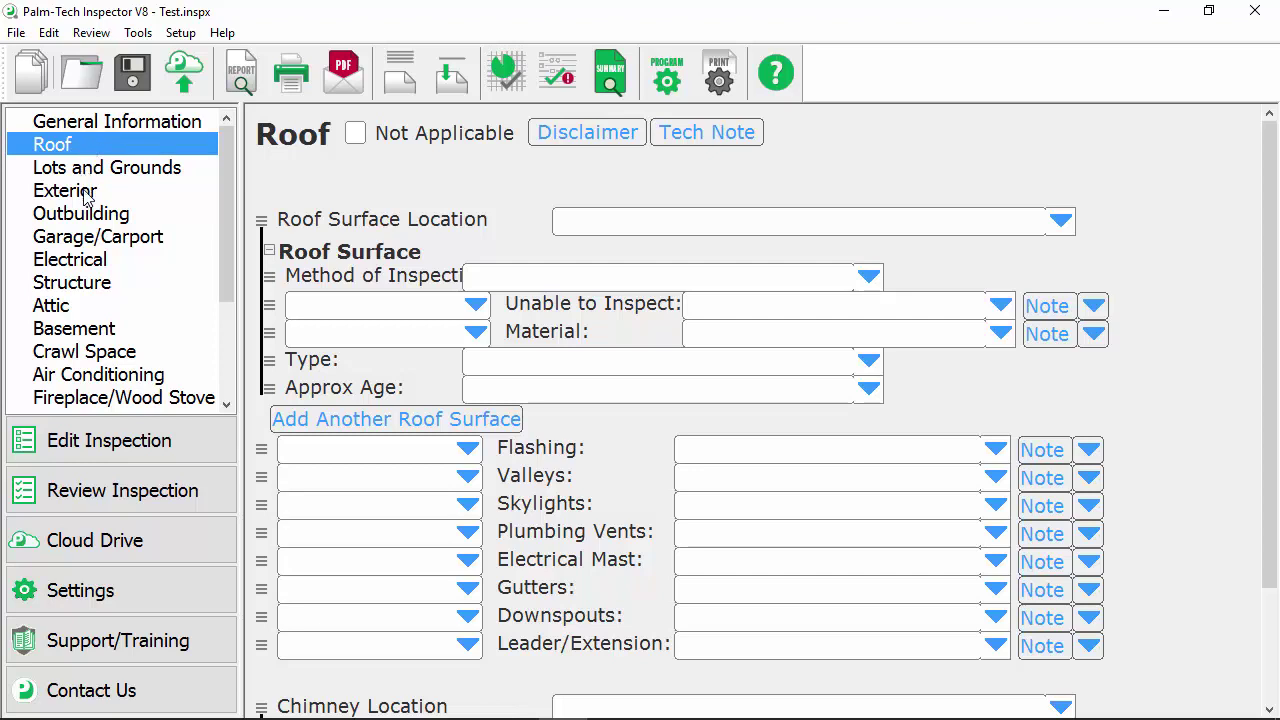
{"action": "left_click", "coordinate": [100, 378]}
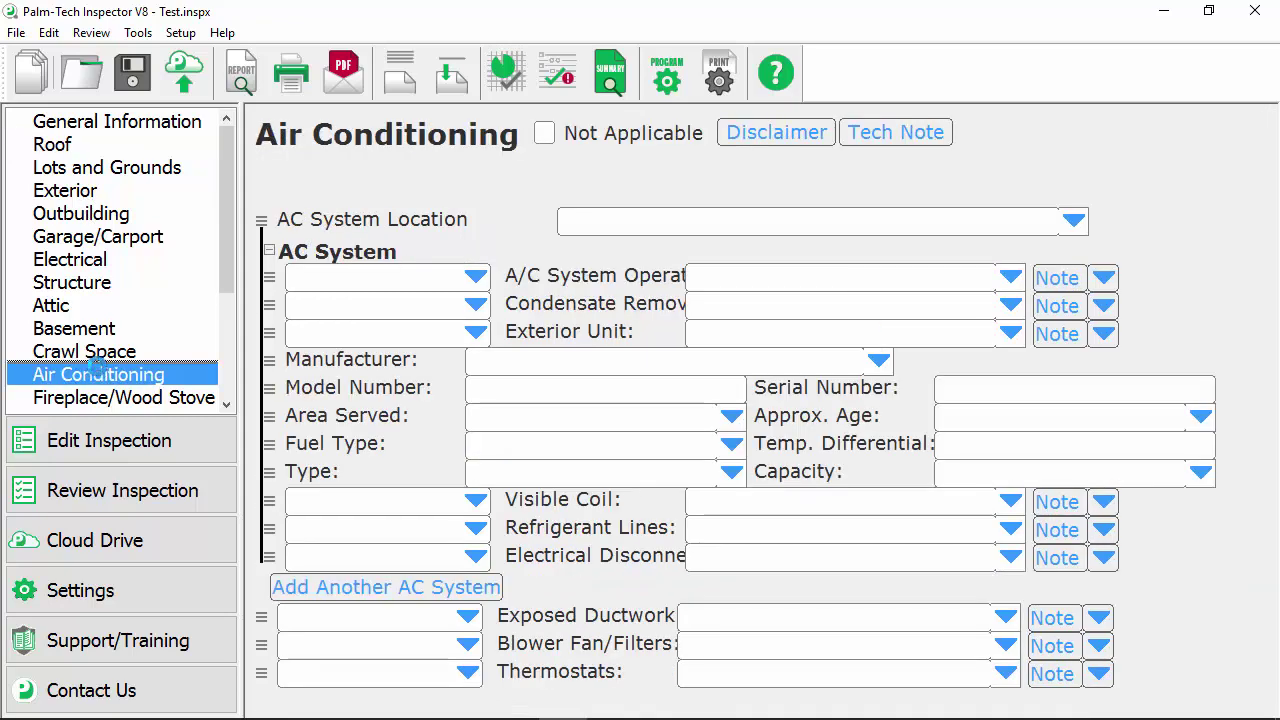
{"action": "left_click_drag", "start_coordinate": [100, 378], "coordinate": [106, 310]}
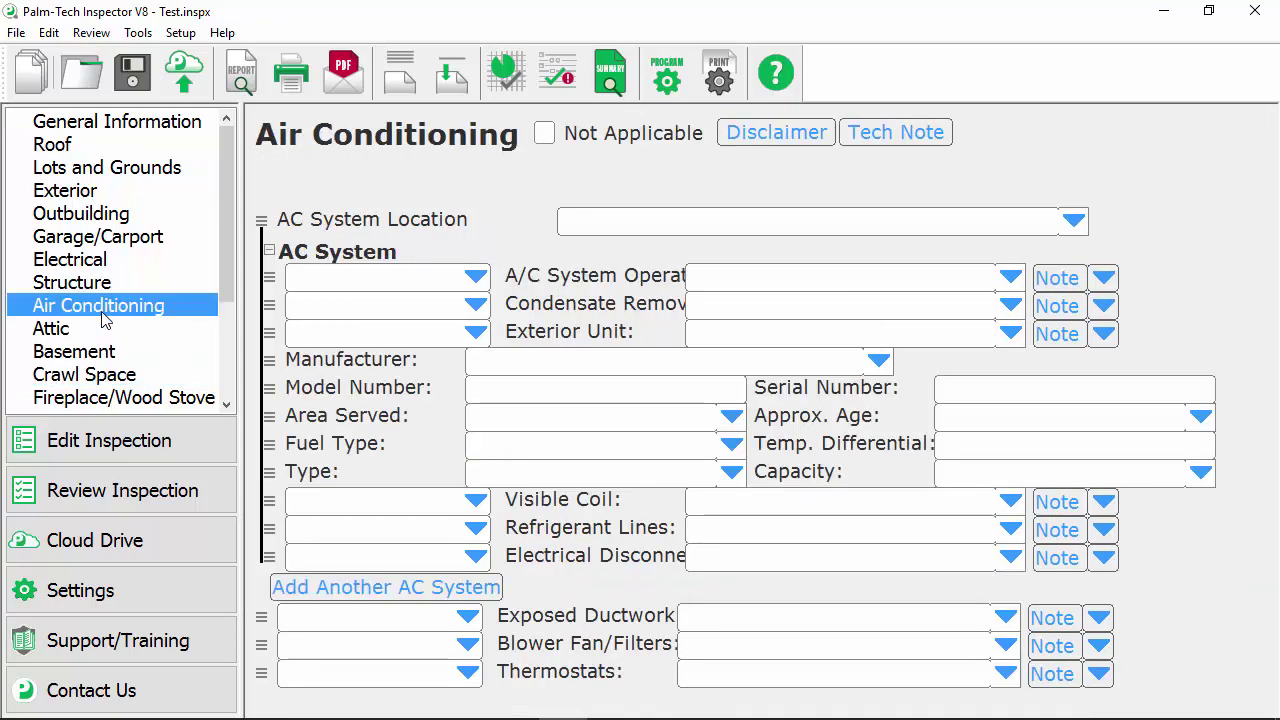
Rename the Garage/Carport category as Garage.
{"action": "left_click", "coordinate": [105, 238]}
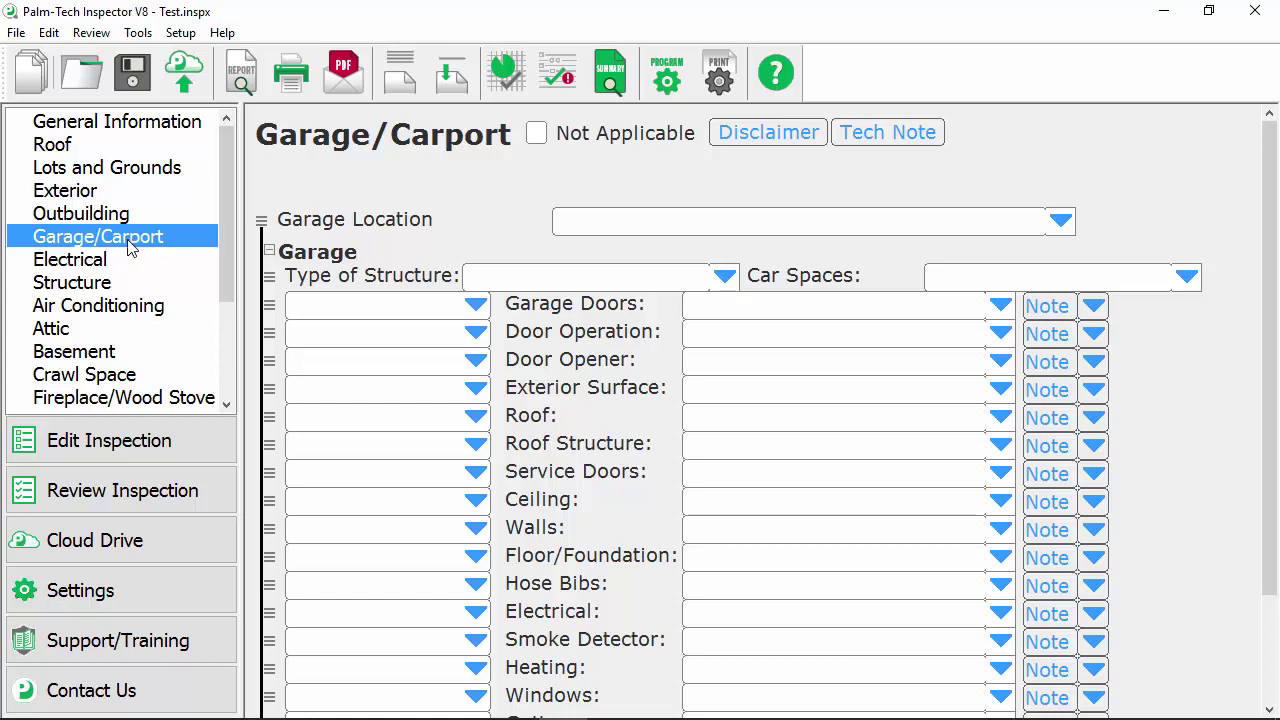
{"action": "left_click", "coordinate": [138, 32]}
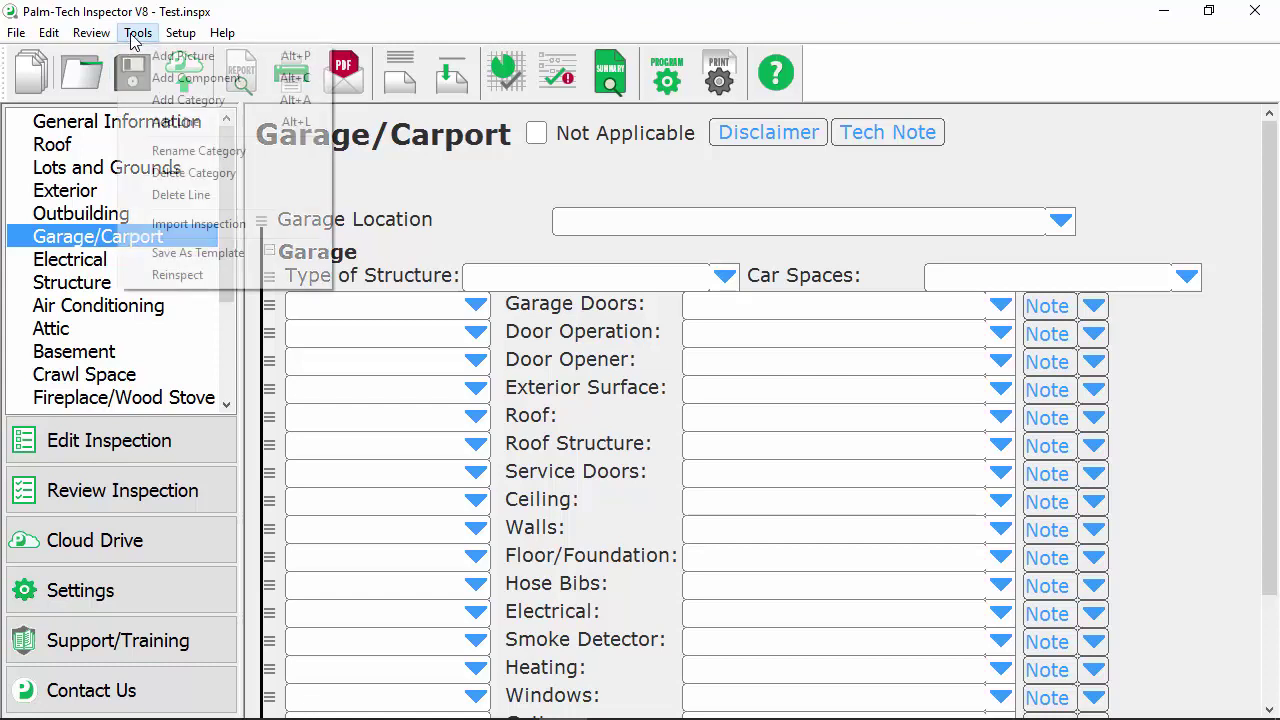
{"action": "left_click", "coordinate": [165, 151]}
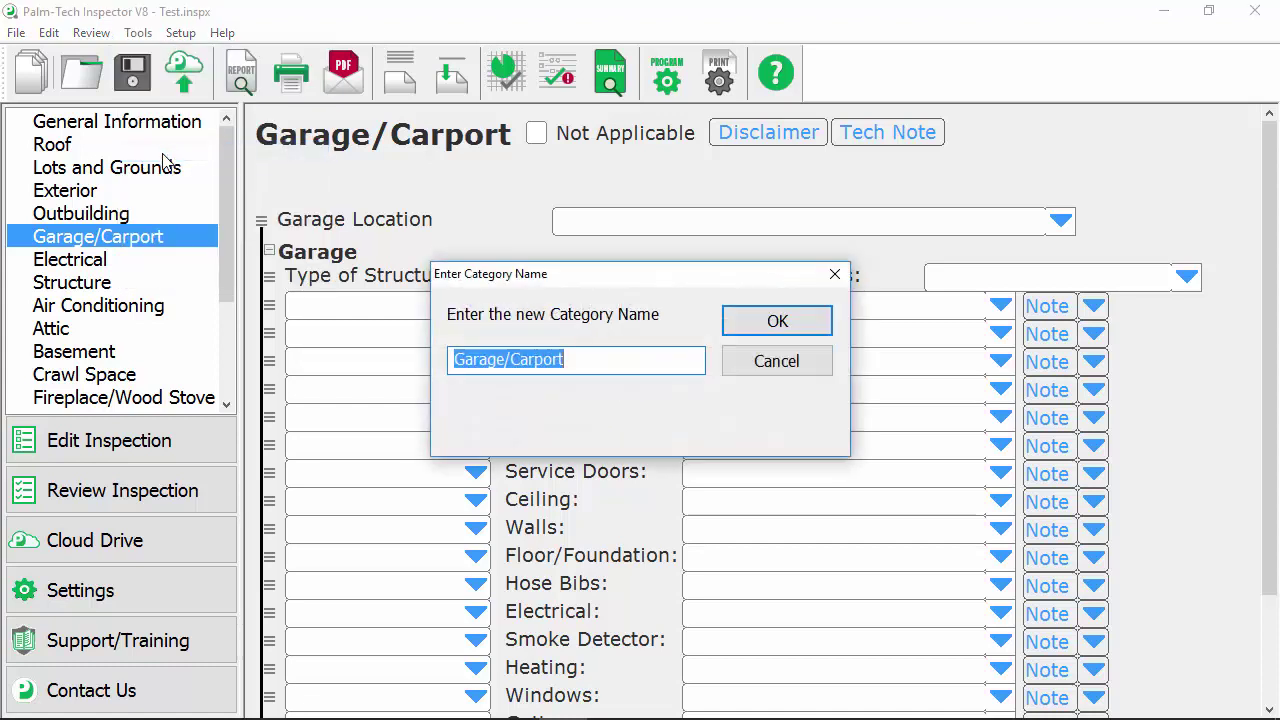
{"action": "key", "text": "End"}
{"action": "key", "text": "BackSpace"}
{"action": "key", "text": "BackSpace"}
{"action": "key", "text": "BackSpace"}
{"action": "key", "text": "BackSpace"}
{"action": "key", "text": "BackSpace"}
{"action": "key", "text": "BackSpace"}
{"action": "key", "text": "BackSpace"}
{"action": "key", "text": "BackSpace"}
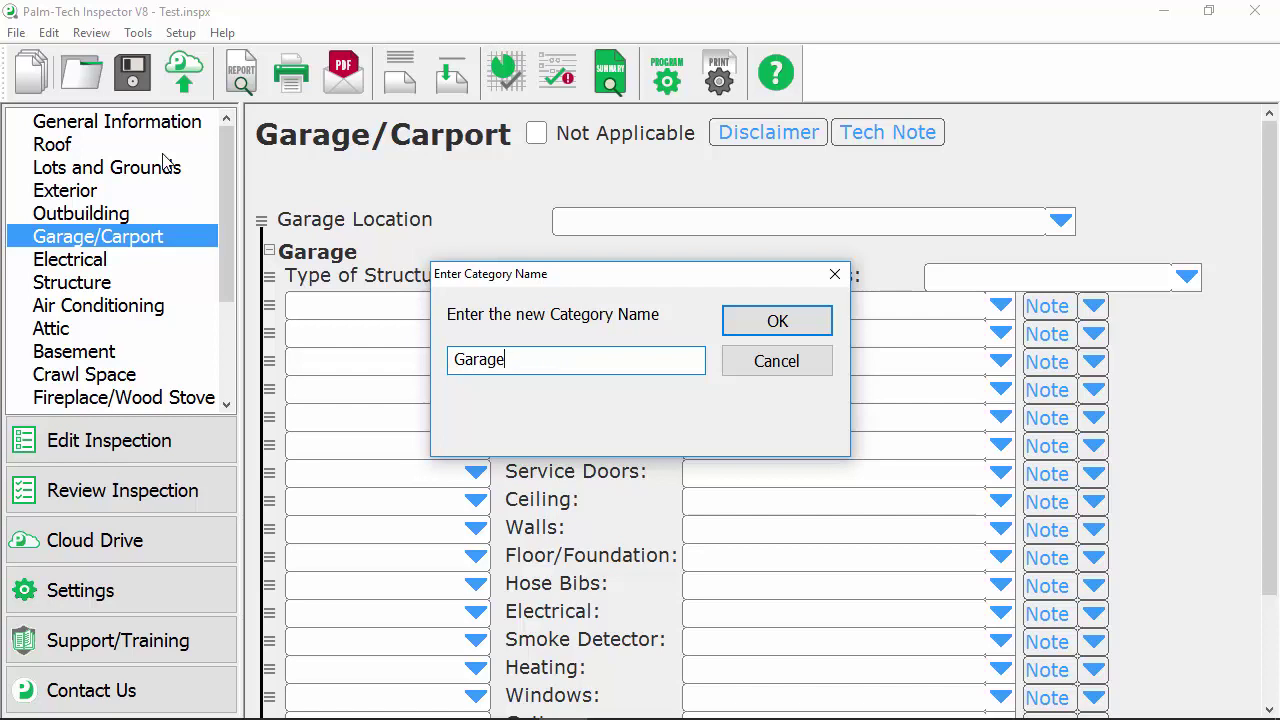
{"action": "left_click", "coordinate": [775, 318]}
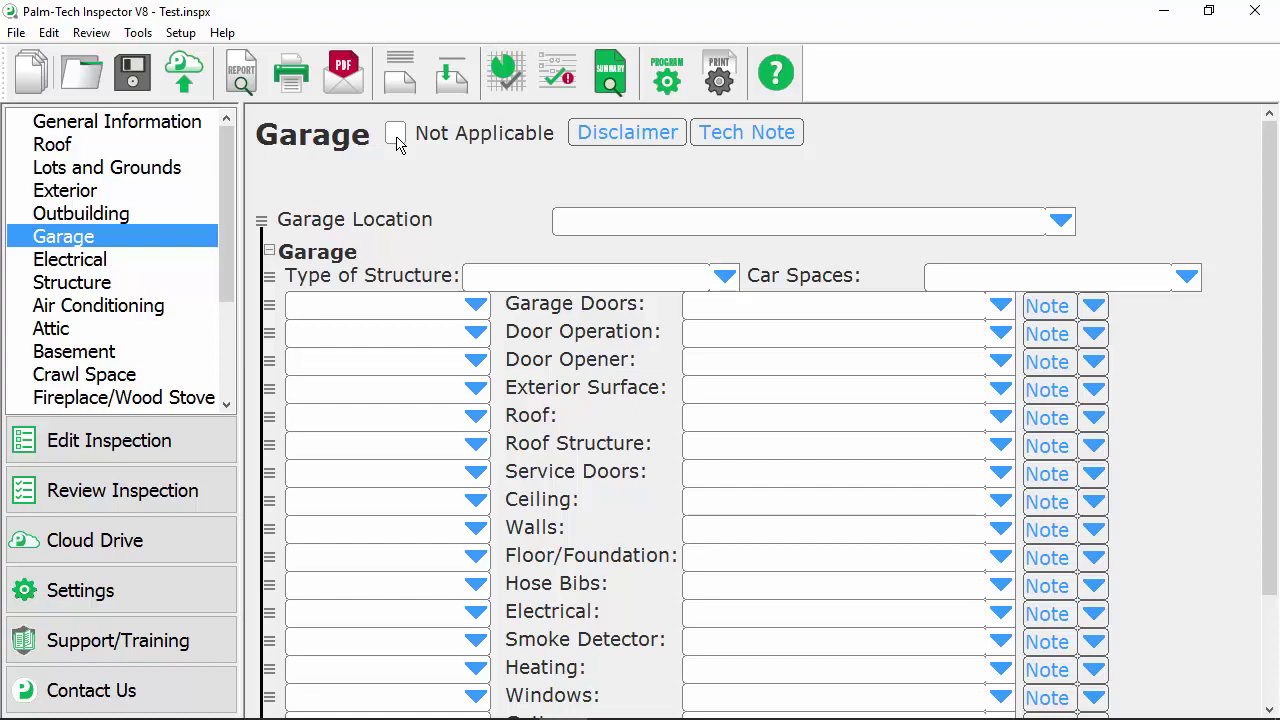
Delete the Outbuilding category from the inspection.
{"action": "left_click", "coordinate": [120, 214]}
{"action": "right_click", "coordinate": [125, 218]}
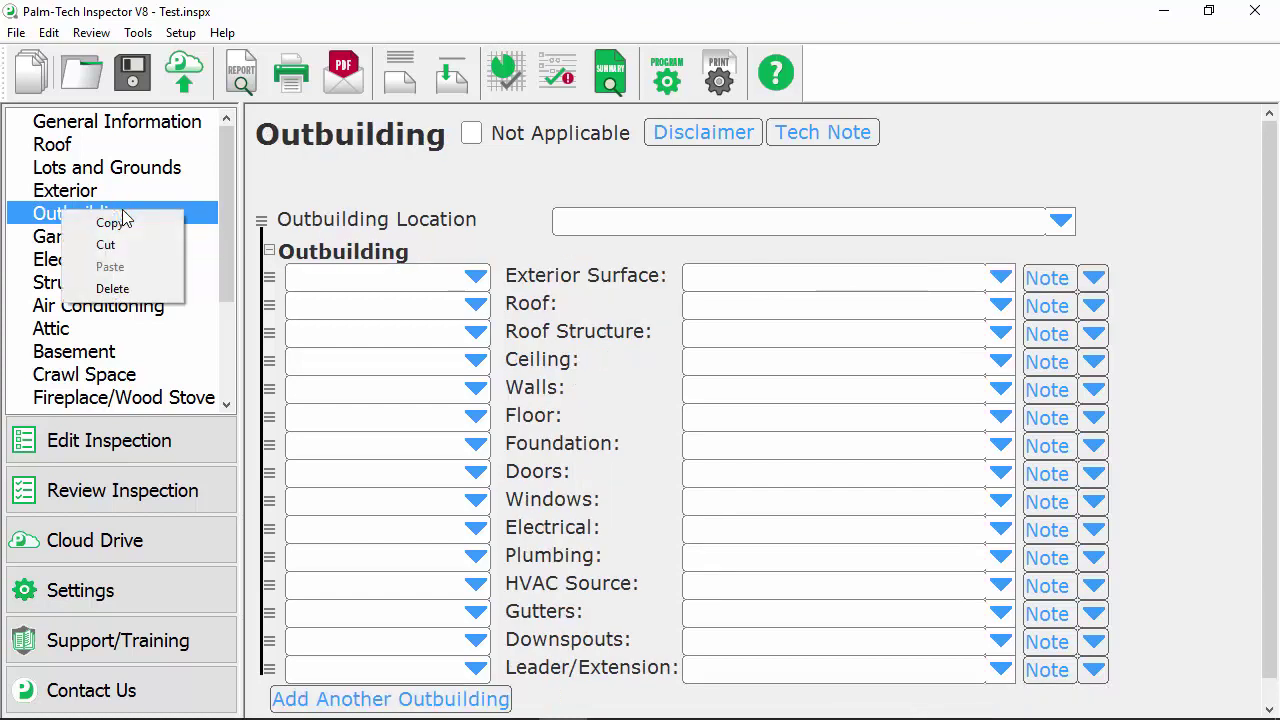
{"action": "left_click", "coordinate": [118, 289]}
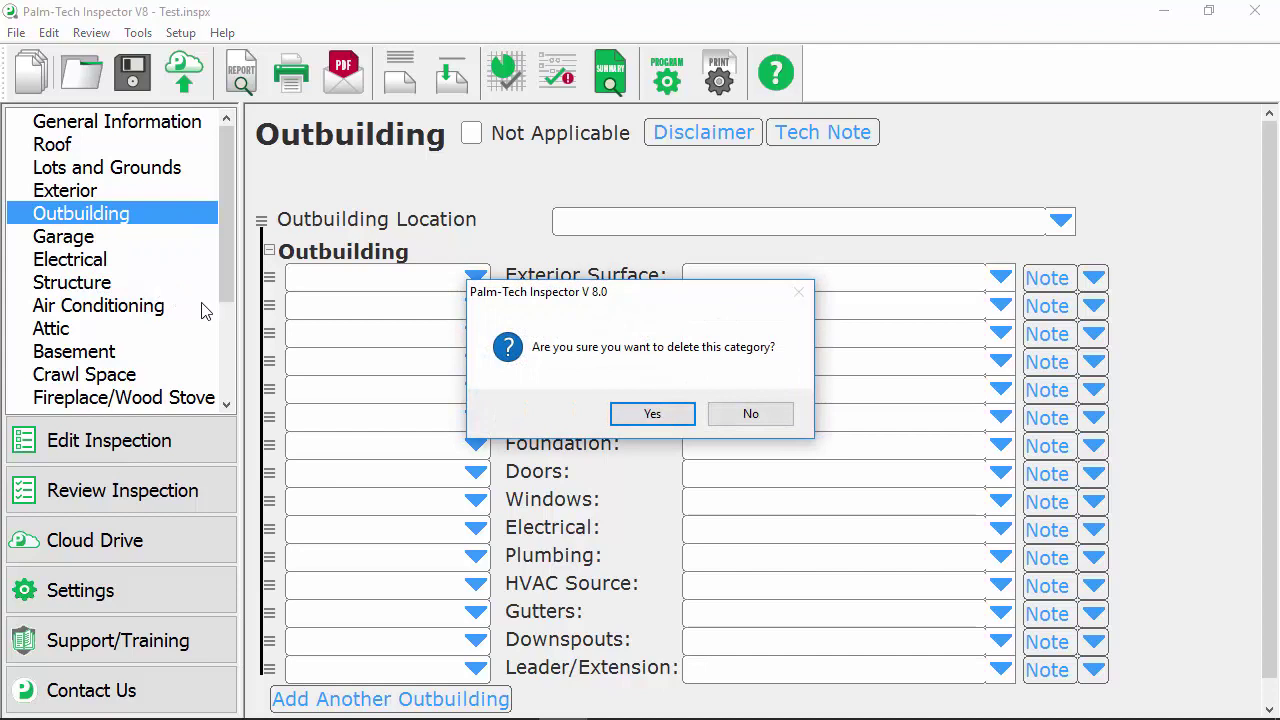
{"action": "left_click", "coordinate": [652, 414]}
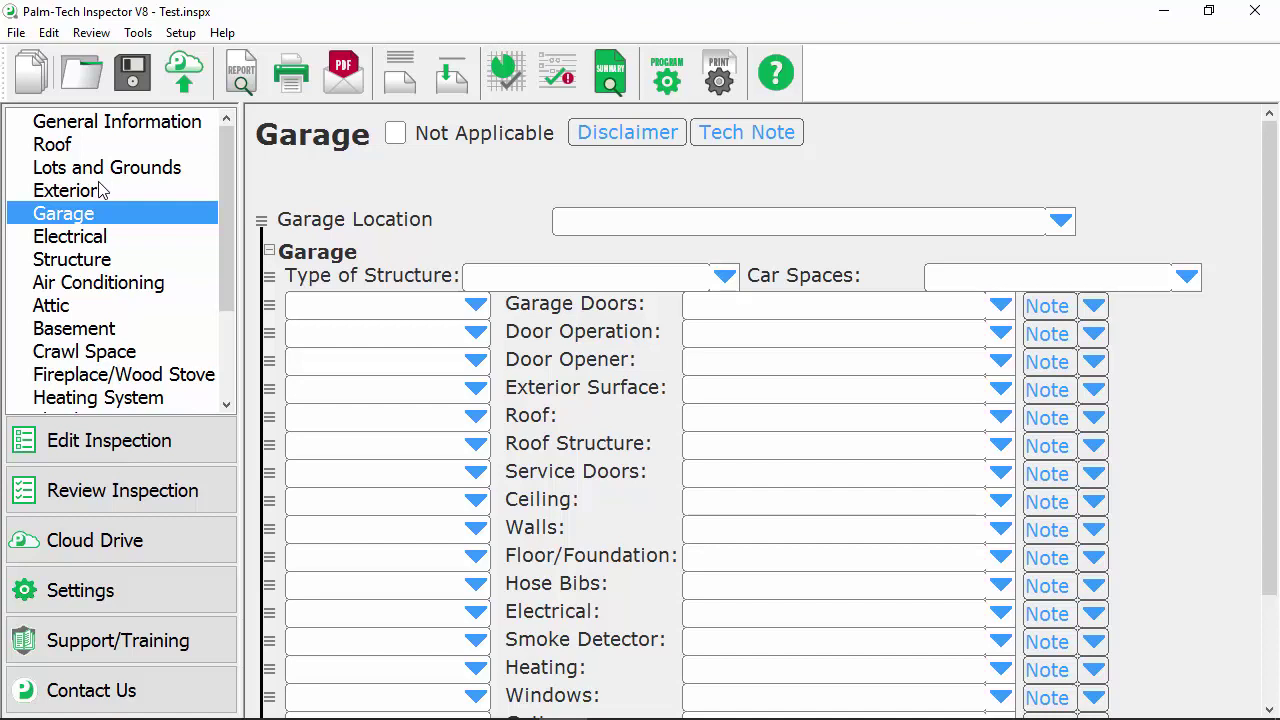
Add a category named New Category after Electrical without copying an existing one, and open it.
{"action": "left_click", "coordinate": [138, 33]}
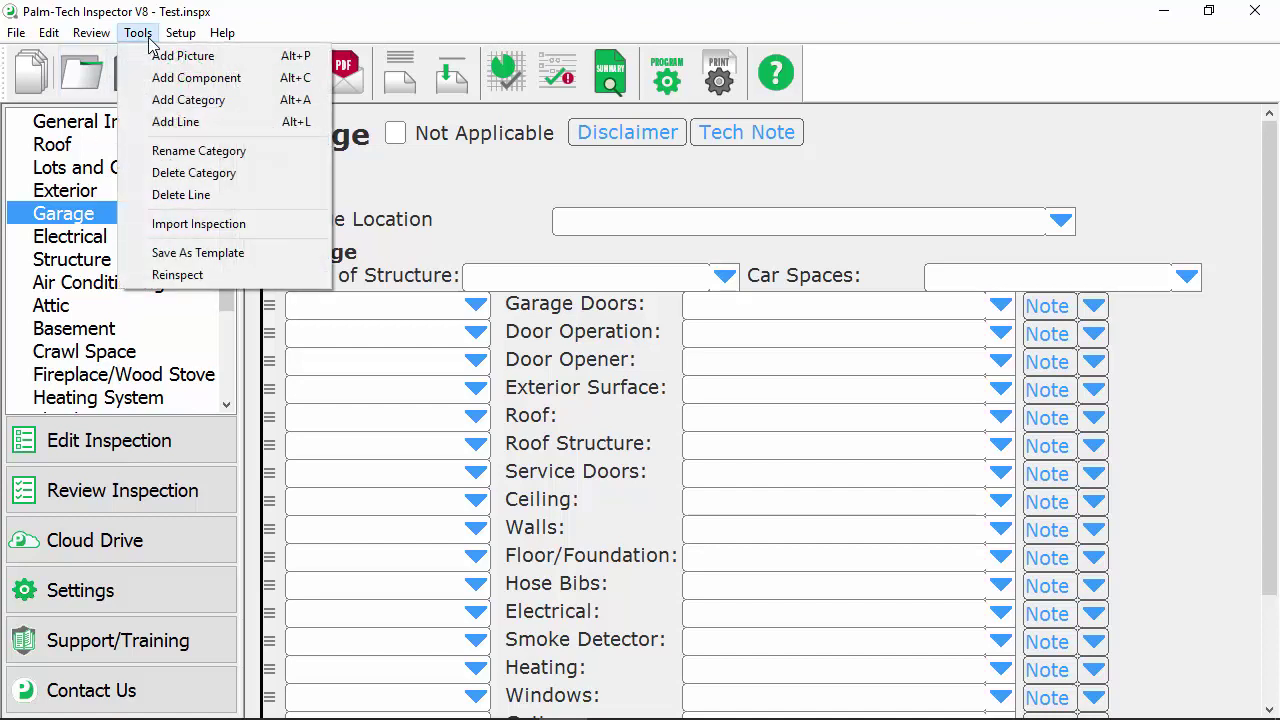
{"action": "left_click", "coordinate": [197, 100]}
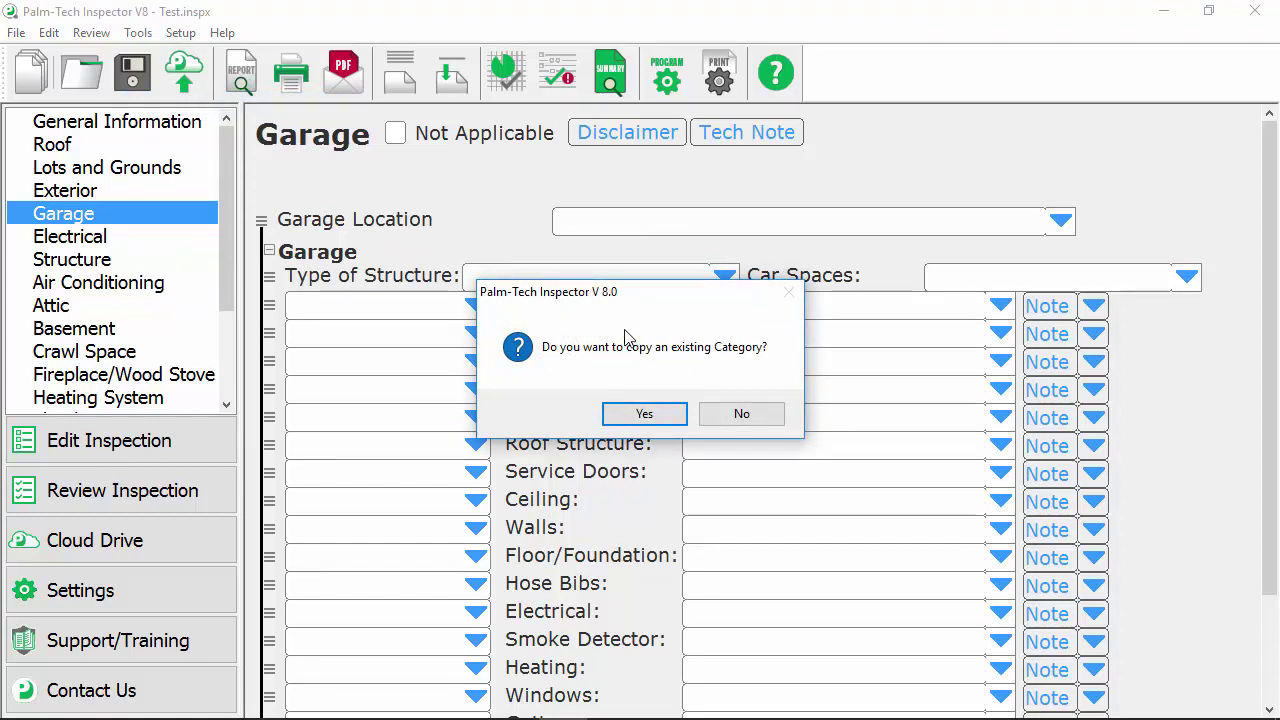
{"action": "left_click", "coordinate": [722, 416]}
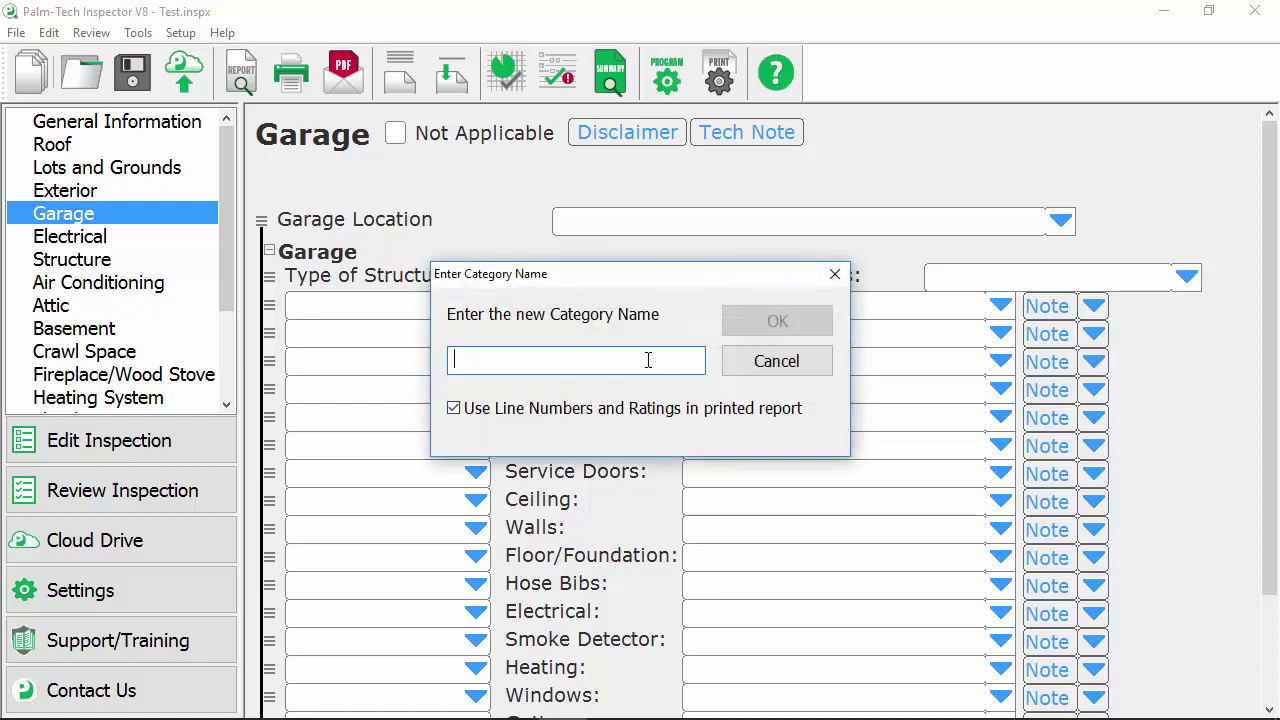
{"action": "type", "text": "New Category"}
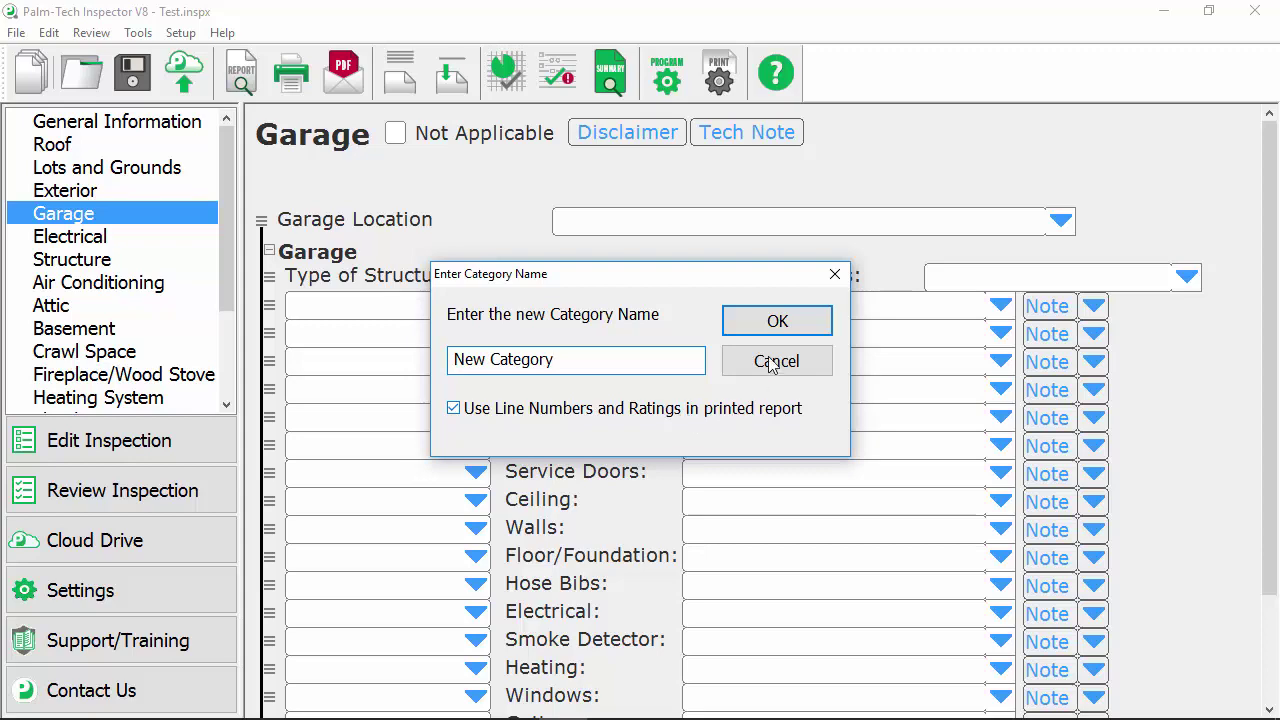
{"action": "left_click", "coordinate": [783, 321]}
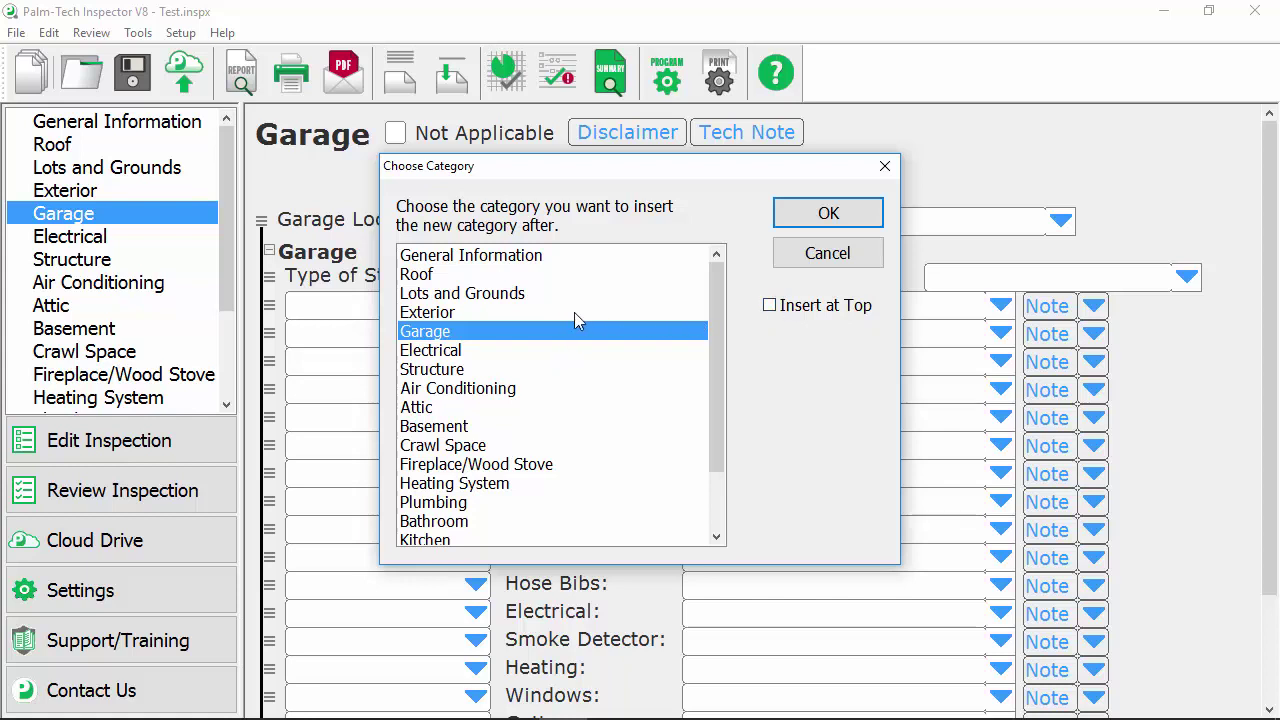
{"action": "left_click", "coordinate": [475, 350]}
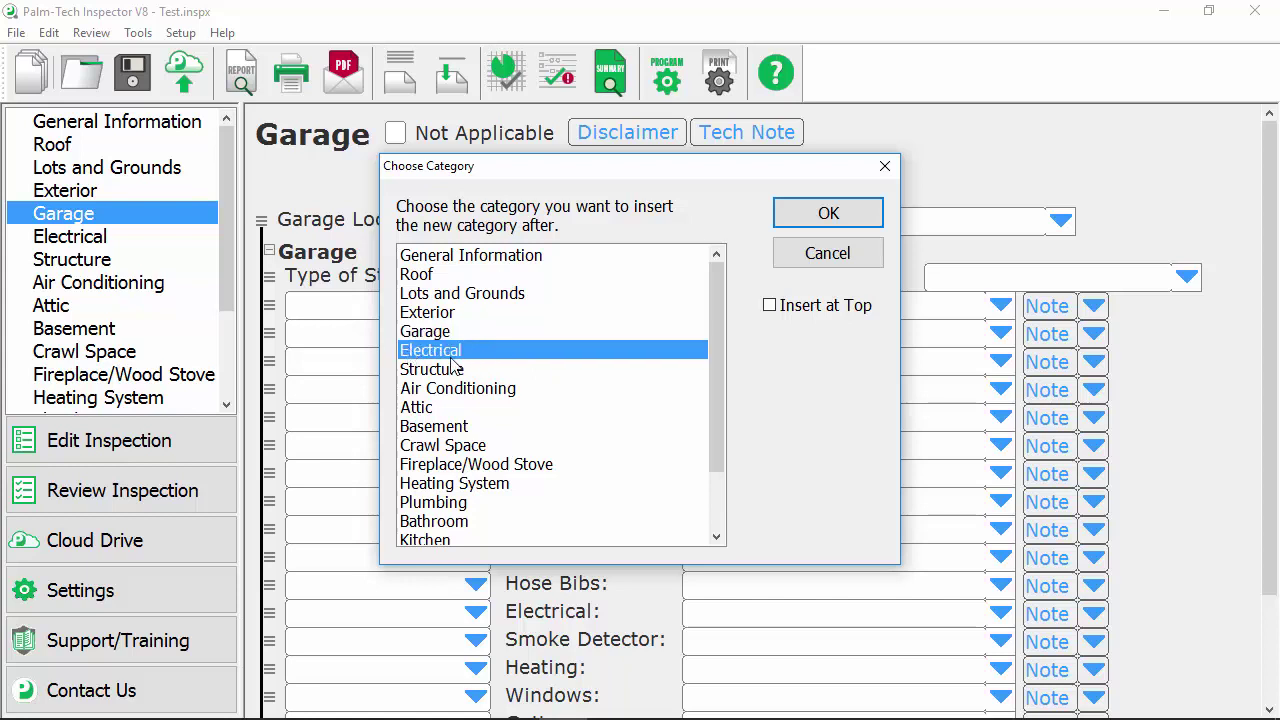
{"action": "left_click", "coordinate": [836, 225]}
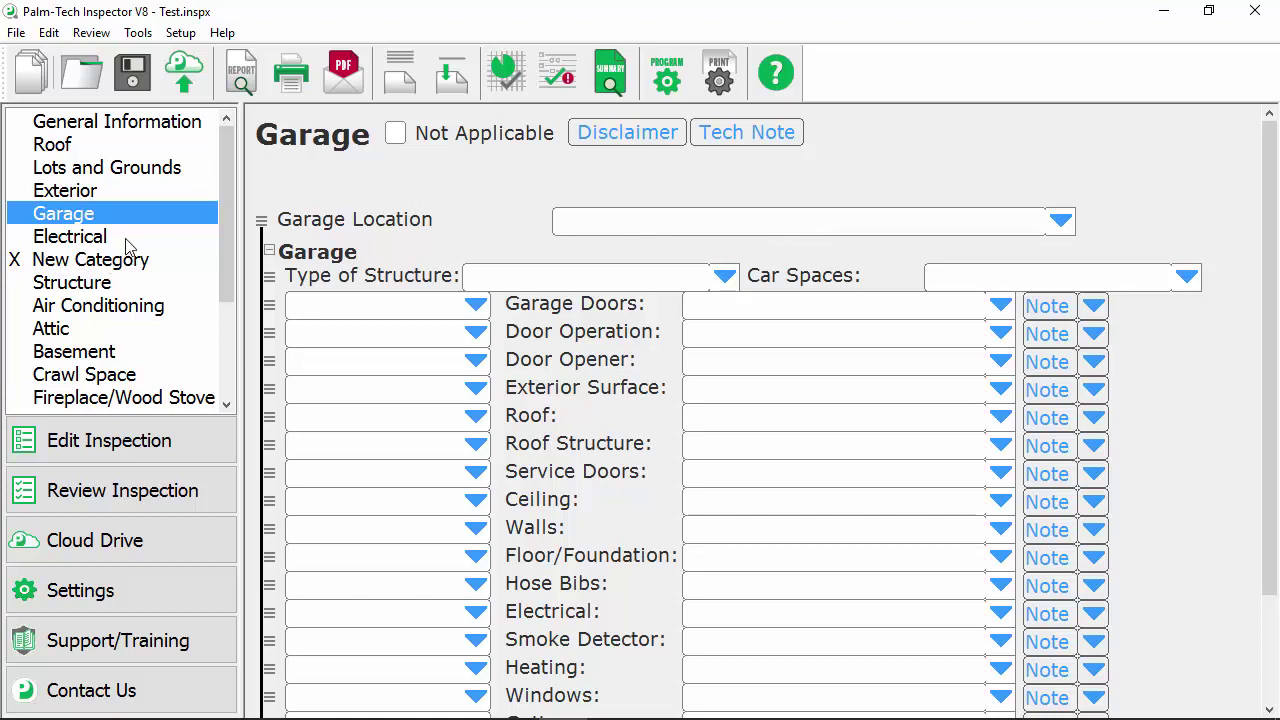
{"action": "left_click", "coordinate": [130, 258]}
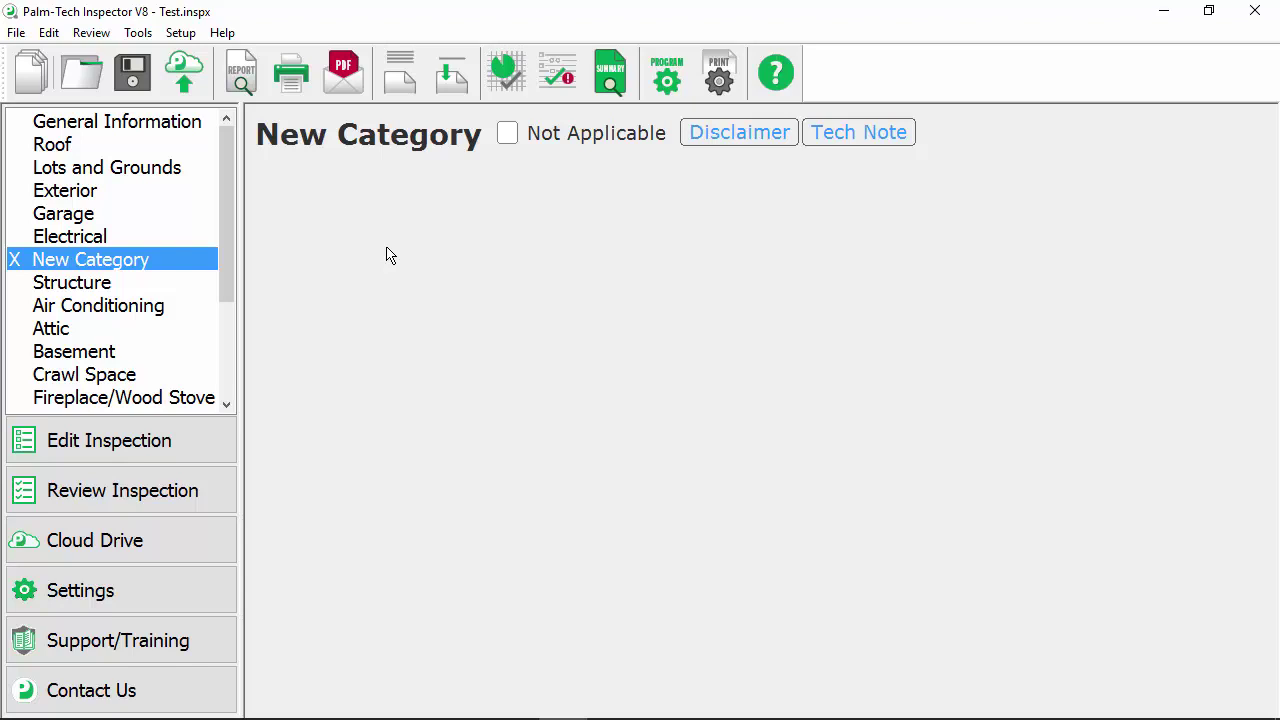
In Lots and Grounds, move the Fences line above Driveway and rename the Steps/Stoops prompt as "Steps:".
{"action": "left_click", "coordinate": [135, 170]}
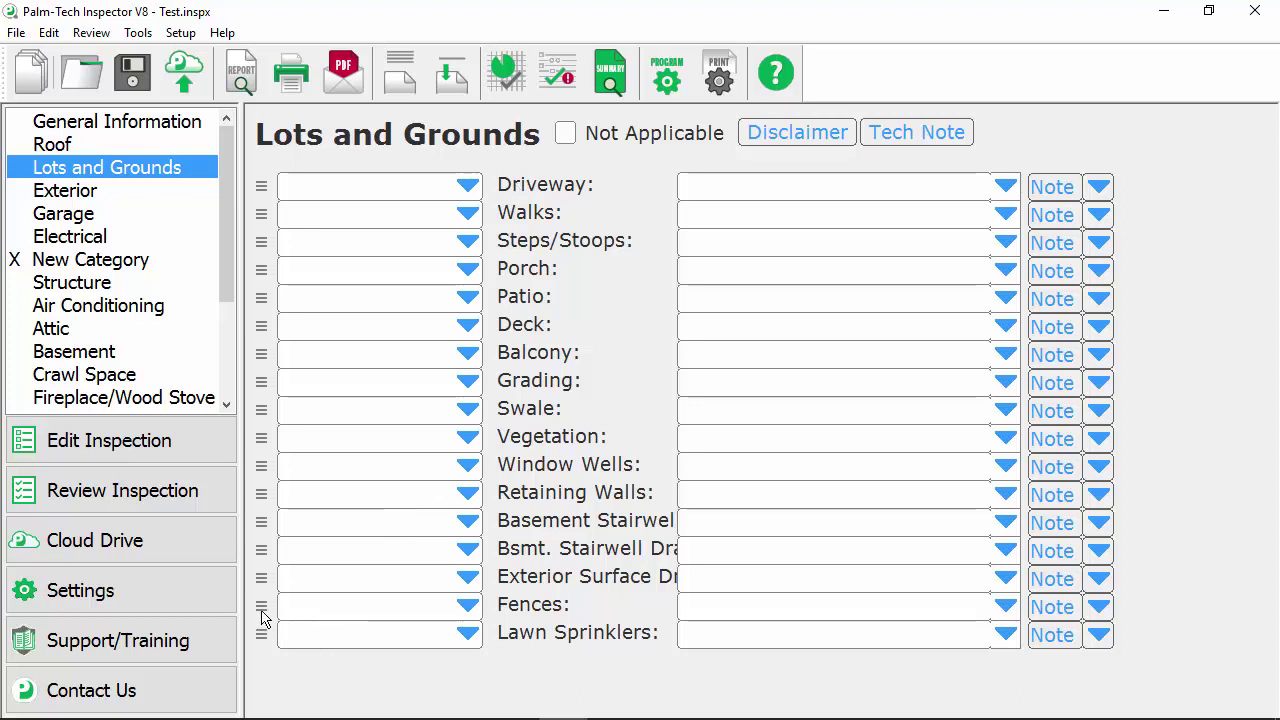
{"action": "left_click_drag", "start_coordinate": [261, 608], "coordinate": [279, 186]}
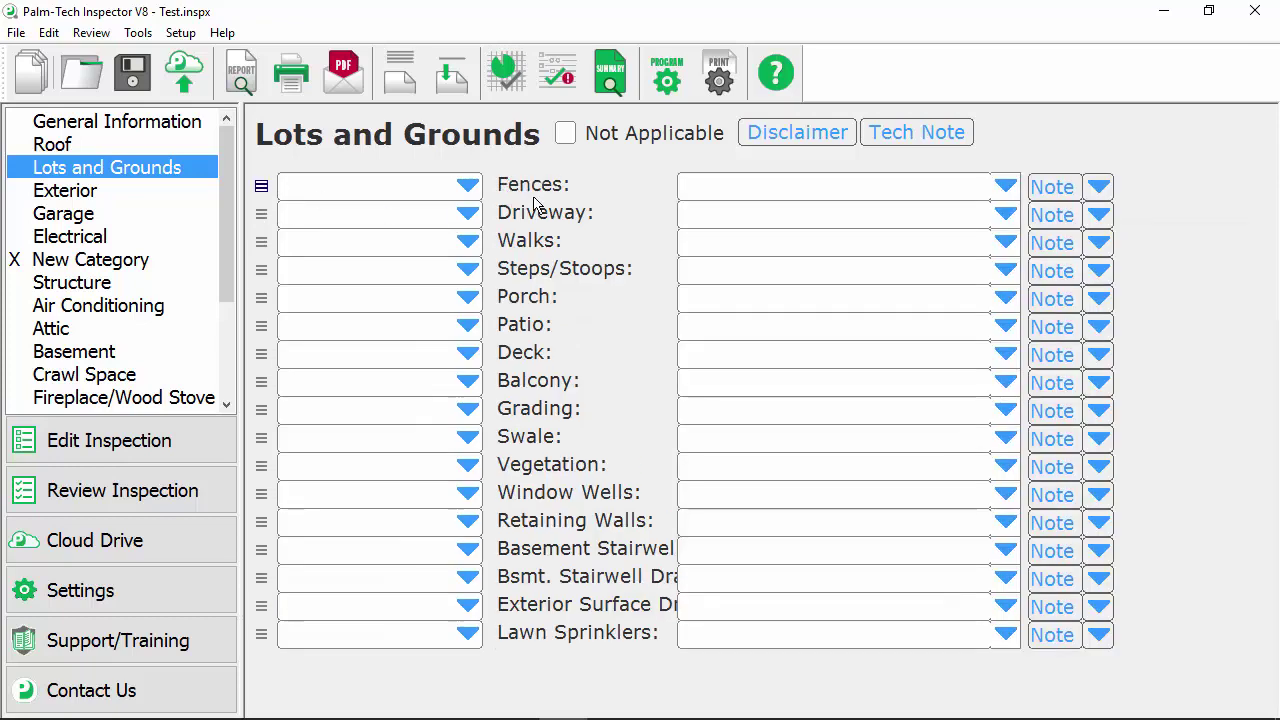
{"action": "double_click", "coordinate": [560, 270]}
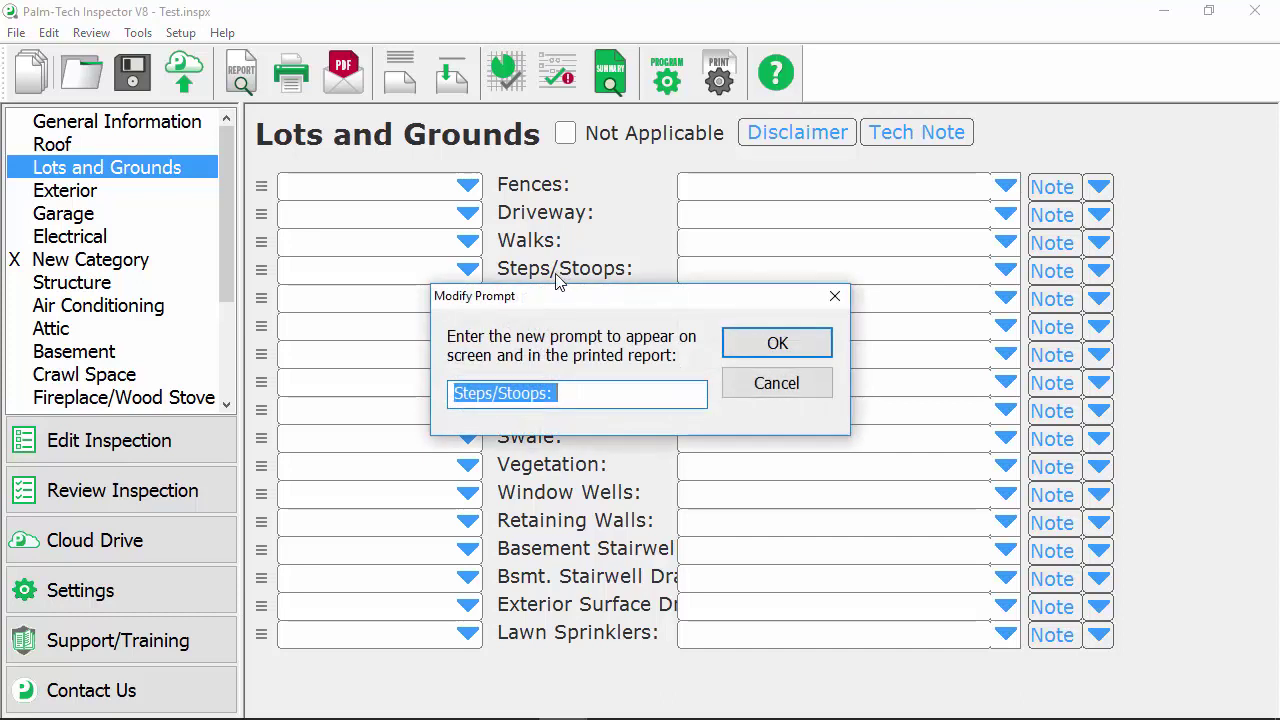
{"action": "key", "text": "End"}
{"action": "key", "text": "BackSpace"}
{"action": "key", "text": "BackSpace"}
{"action": "key", "text": "BackSpace"}
{"action": "key", "text": "BackSpace"}
{"action": "key", "text": "BackSpace"}
{"action": "key", "text": "BackSpace"}
{"action": "key", "text": "BackSpace"}
{"action": "key", "text": "BackSpace"}
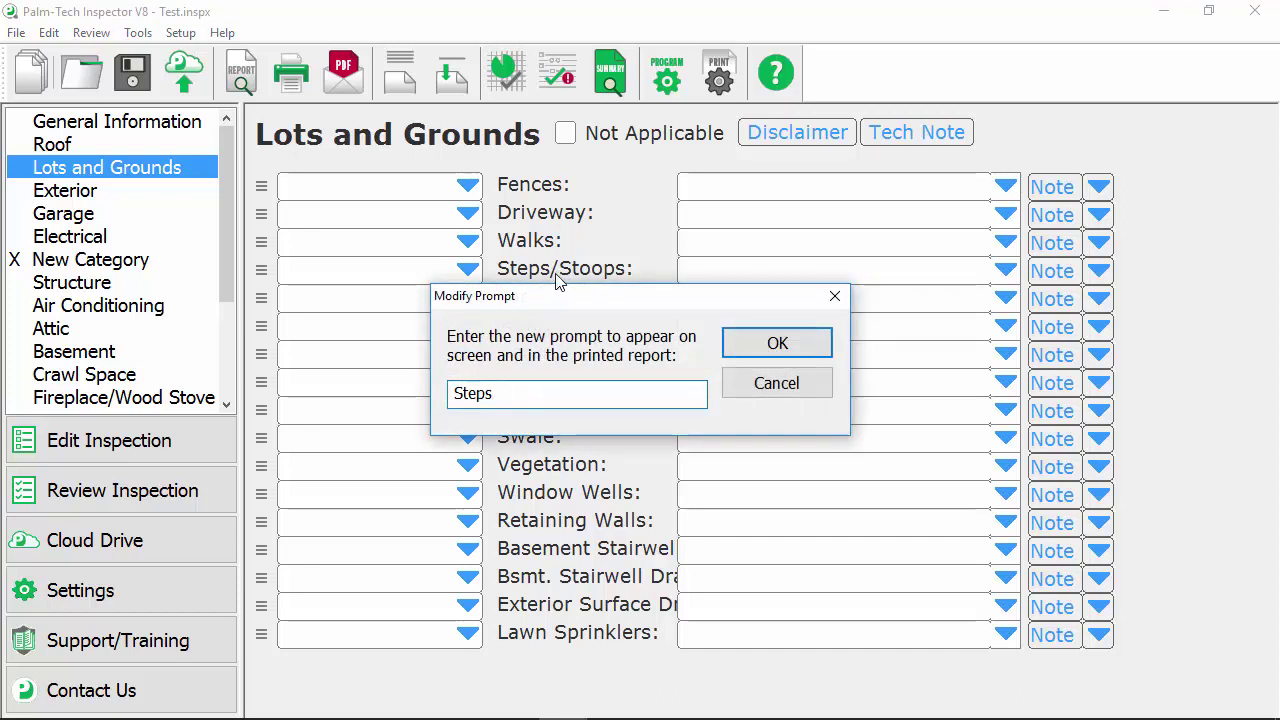
{"action": "type", "text": ":"}
{"action": "left_click", "coordinate": [788, 343]}
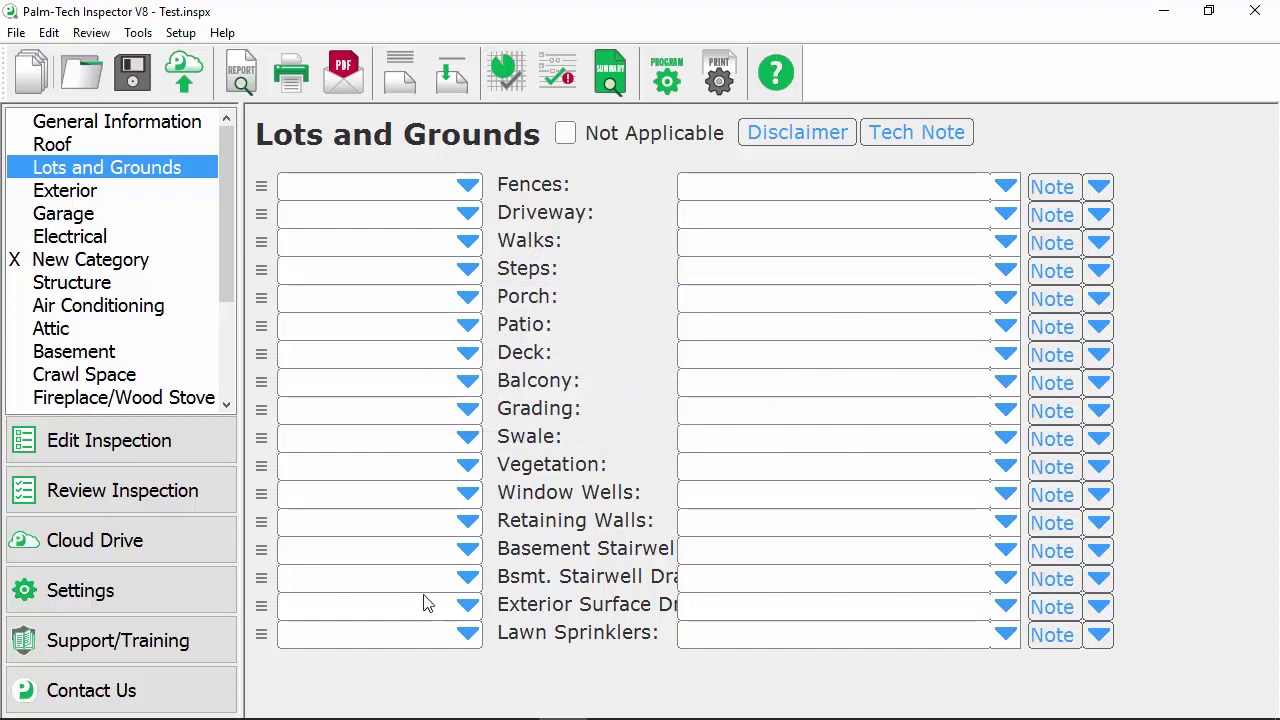
Delete the Lawn Sprinklers line from Lots and Grounds.
{"action": "right_click", "coordinate": [259, 637]}
{"action": "left_click", "coordinate": [310, 619]}
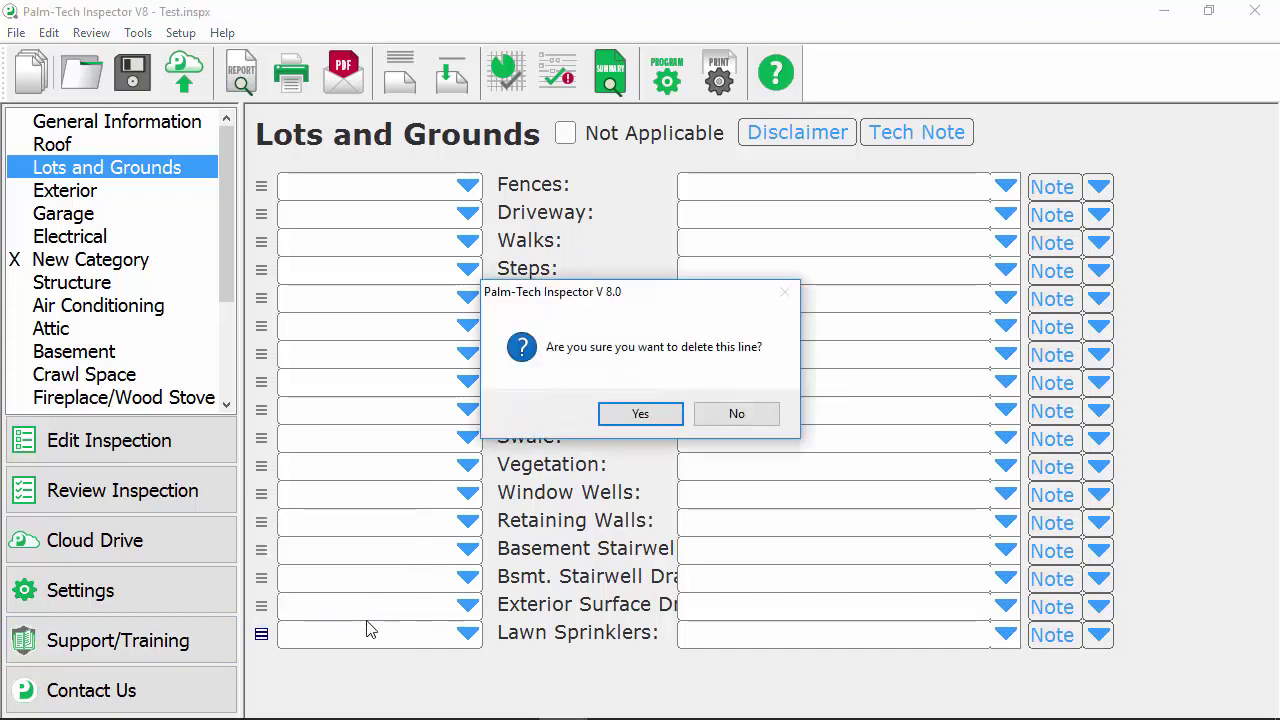
{"action": "left_click", "coordinate": [655, 416]}
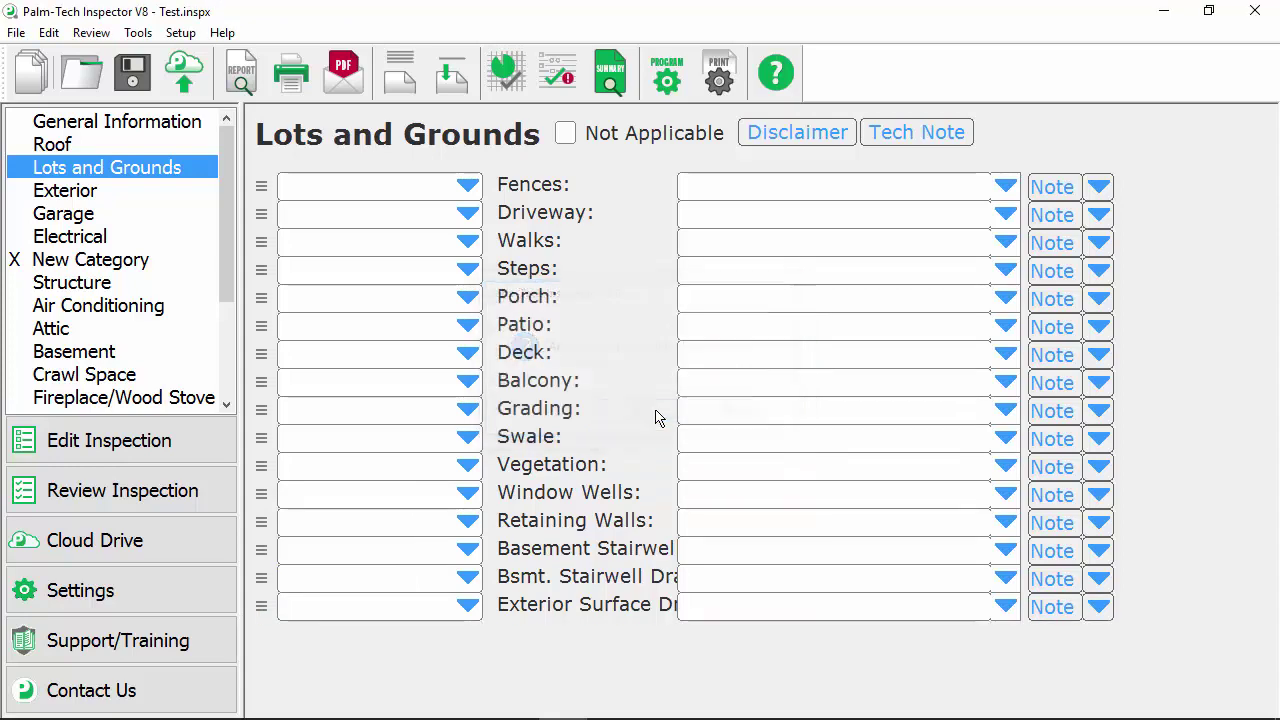
Add a 1 Question/Answer line with the screen prompt "Fountain:" after Window Wells in Lots and Grounds.
{"action": "left_click", "coordinate": [155, 40]}
{"action": "left_click", "coordinate": [172, 120]}
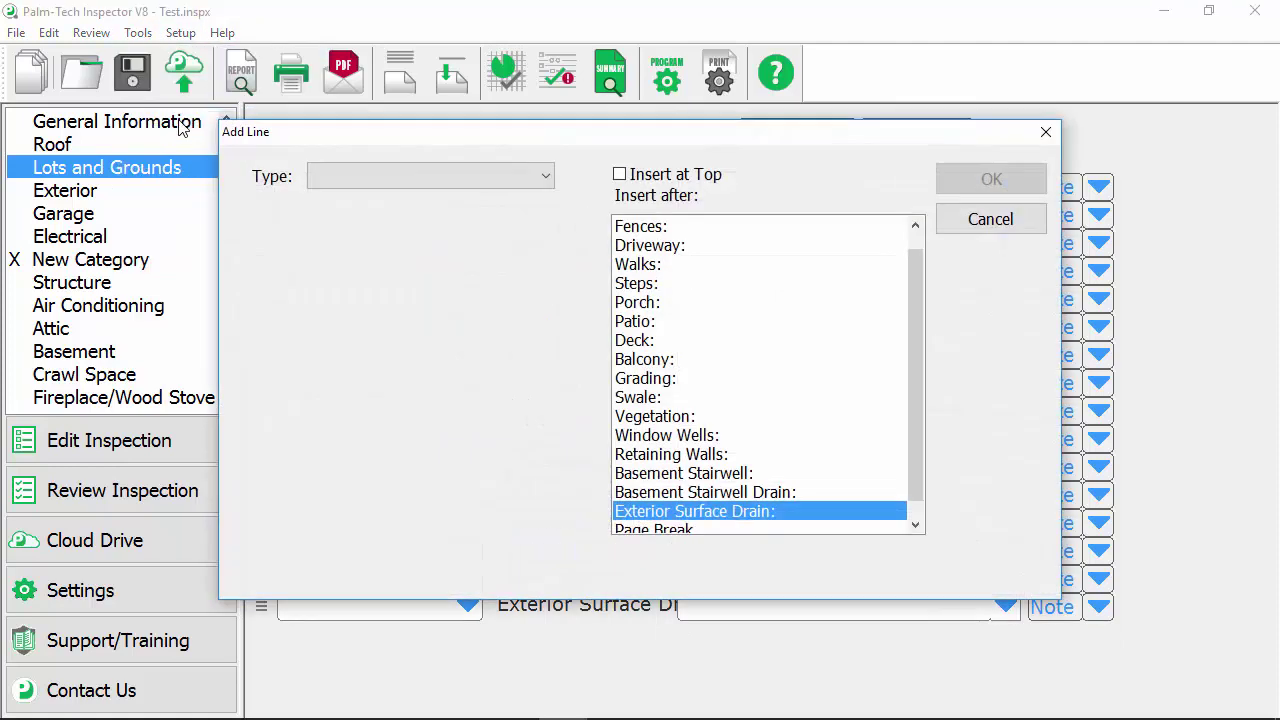
{"action": "left_click", "coordinate": [472, 184]}
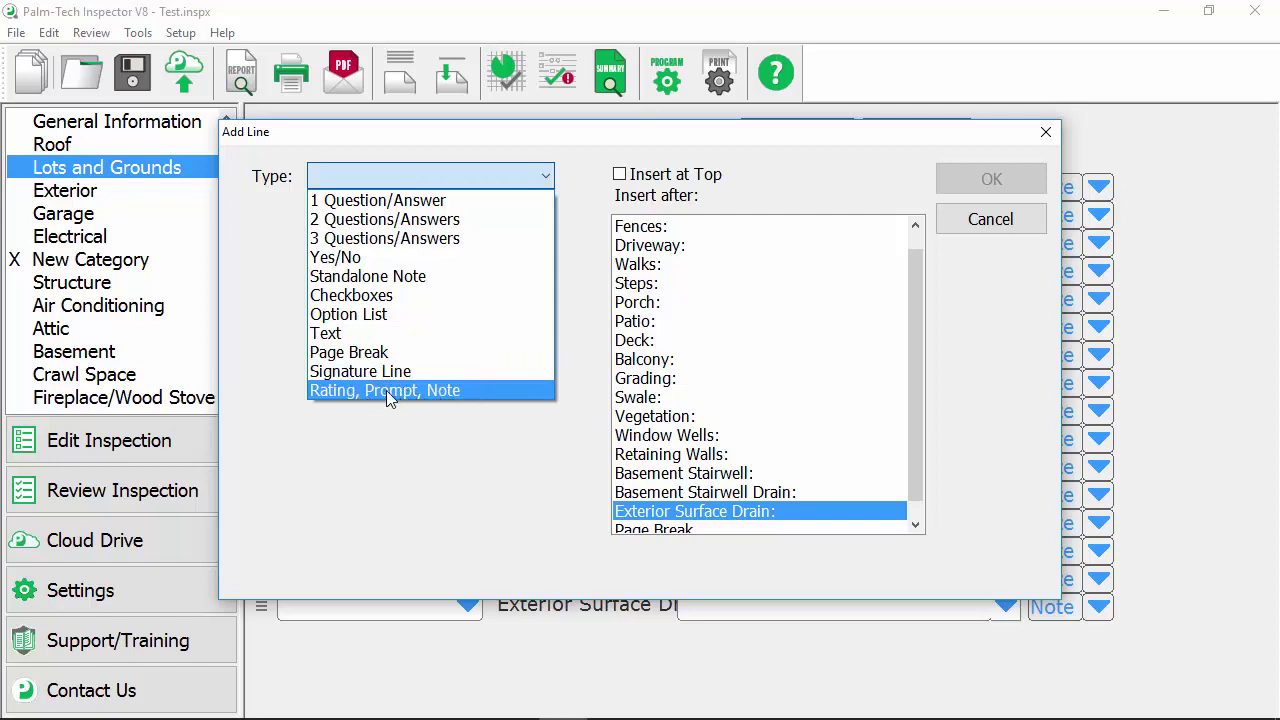
{"action": "left_click", "coordinate": [451, 203]}
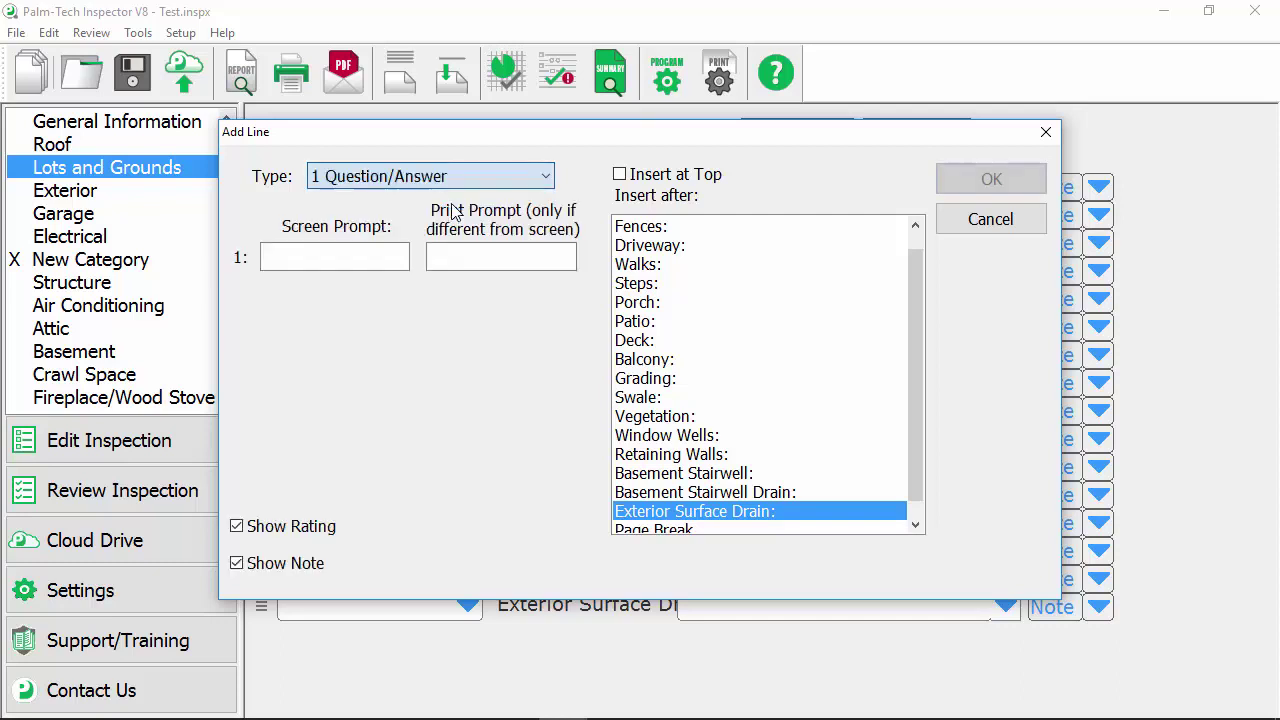
{"action": "left_click", "coordinate": [351, 253]}
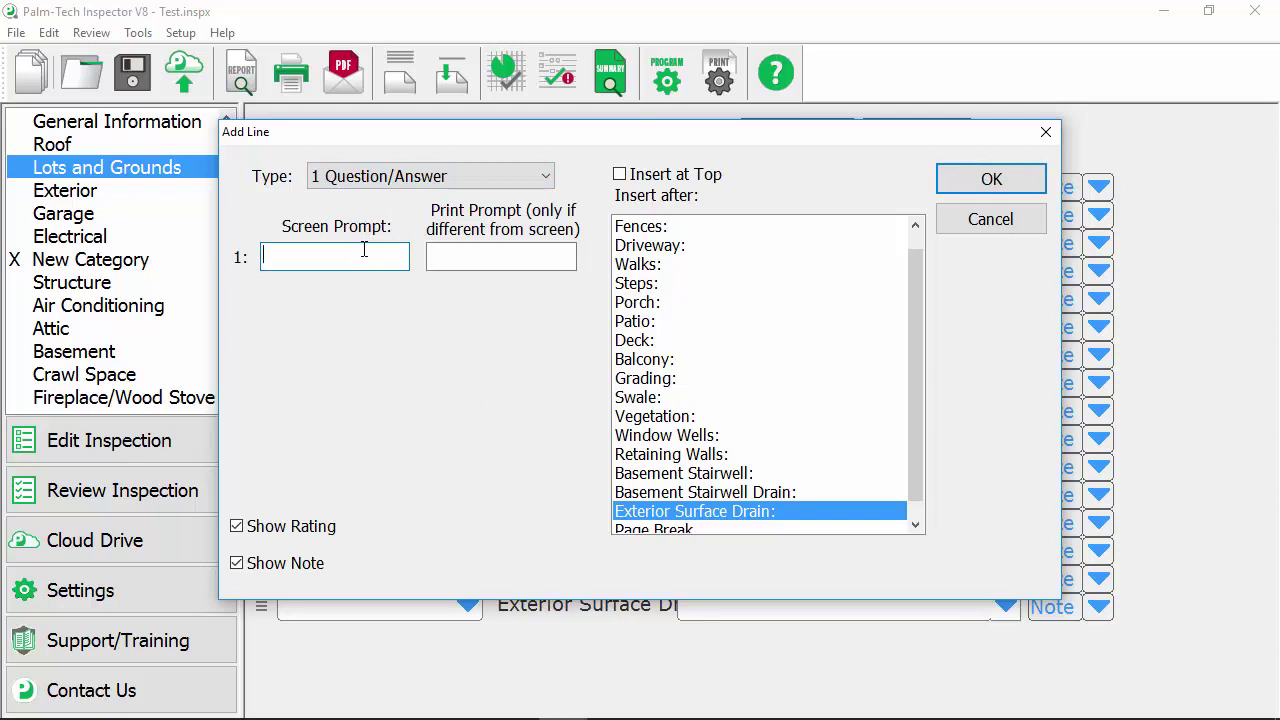
{"action": "type", "text": "Fountain:"}
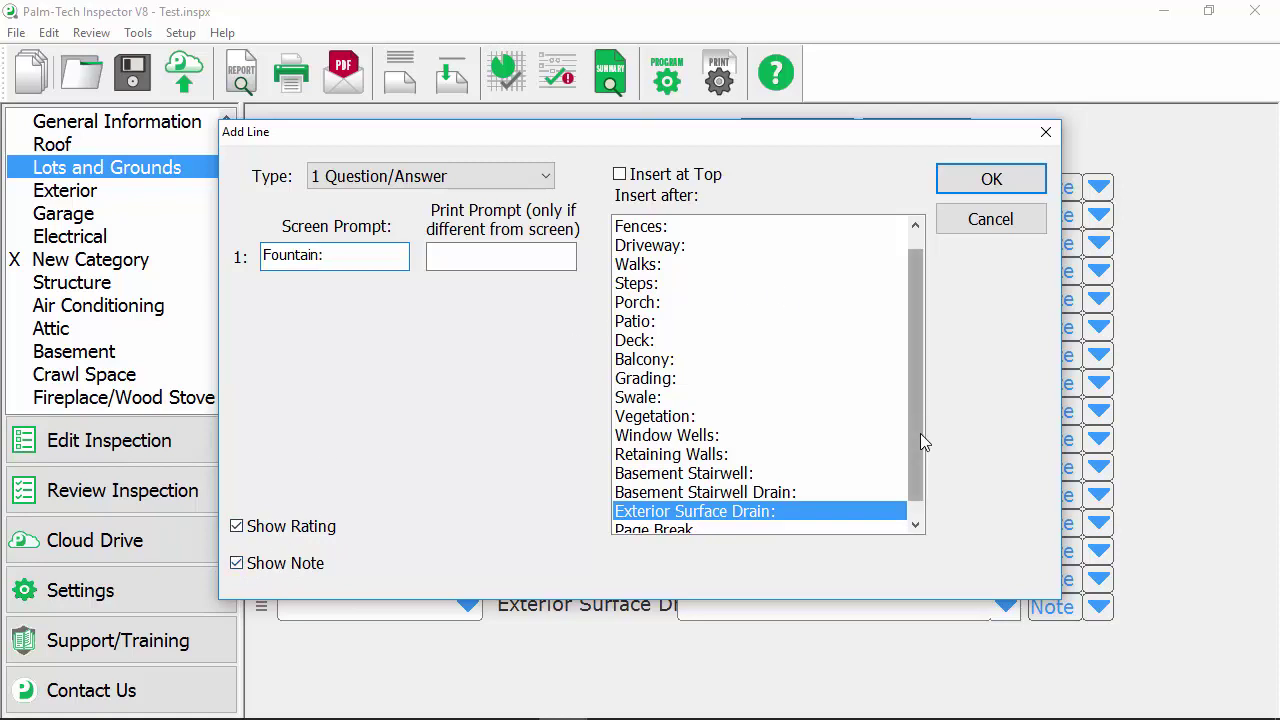
{"action": "mouse_move", "coordinate": [920, 433]}
{"action": "left_mouse_down"}
{"action": "mouse_move", "coordinate": [917, 464]}
{"action": "mouse_move", "coordinate": [915, 421]}
{"action": "left_mouse_up"}
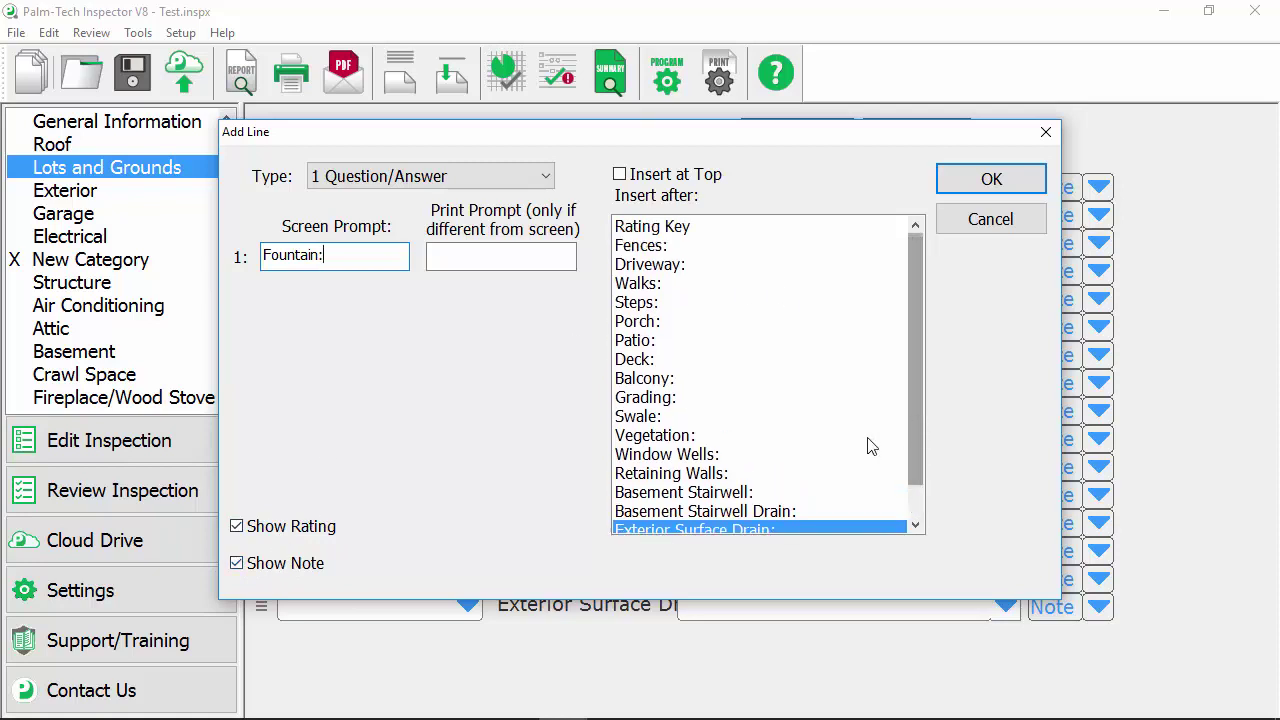
{"action": "left_click", "coordinate": [690, 437]}
{"action": "left_click", "coordinate": [667, 455]}
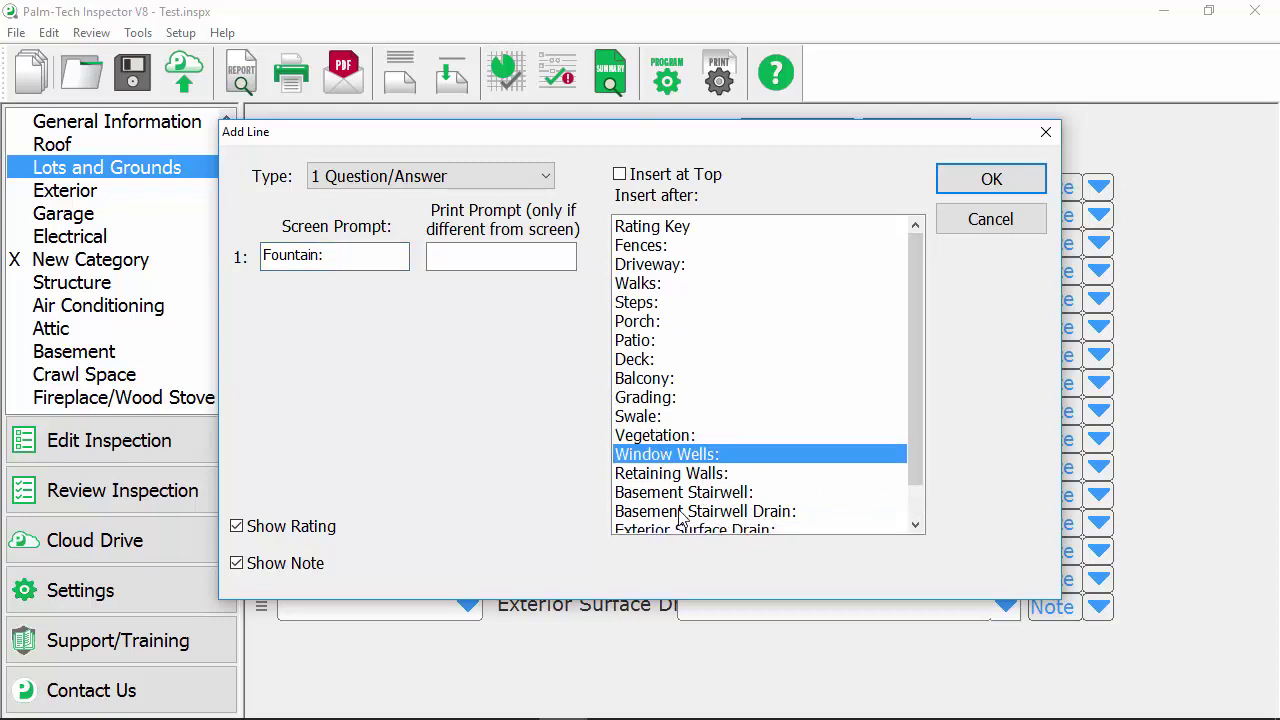
{"action": "left_click", "coordinate": [970, 178]}
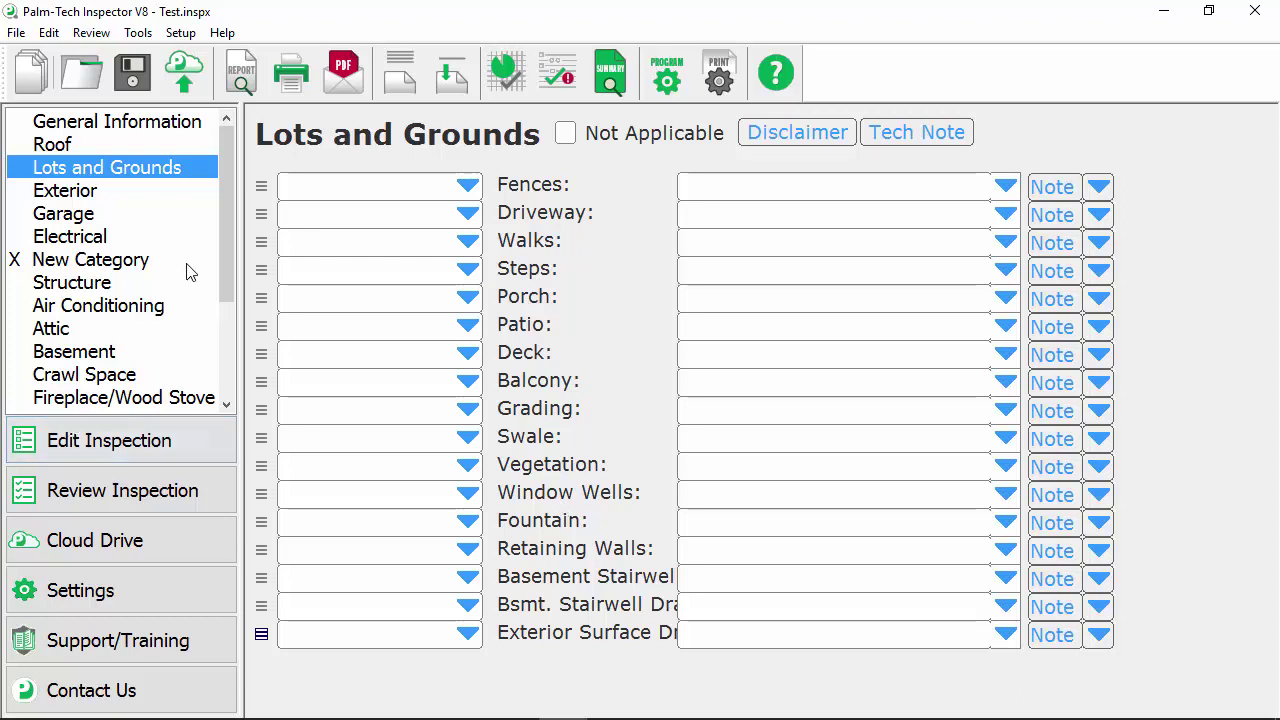
Open the Bedroom category and delete its Electrical line.
{"action": "left_click_drag", "start_coordinate": [231, 205], "coordinate": [223, 362]}
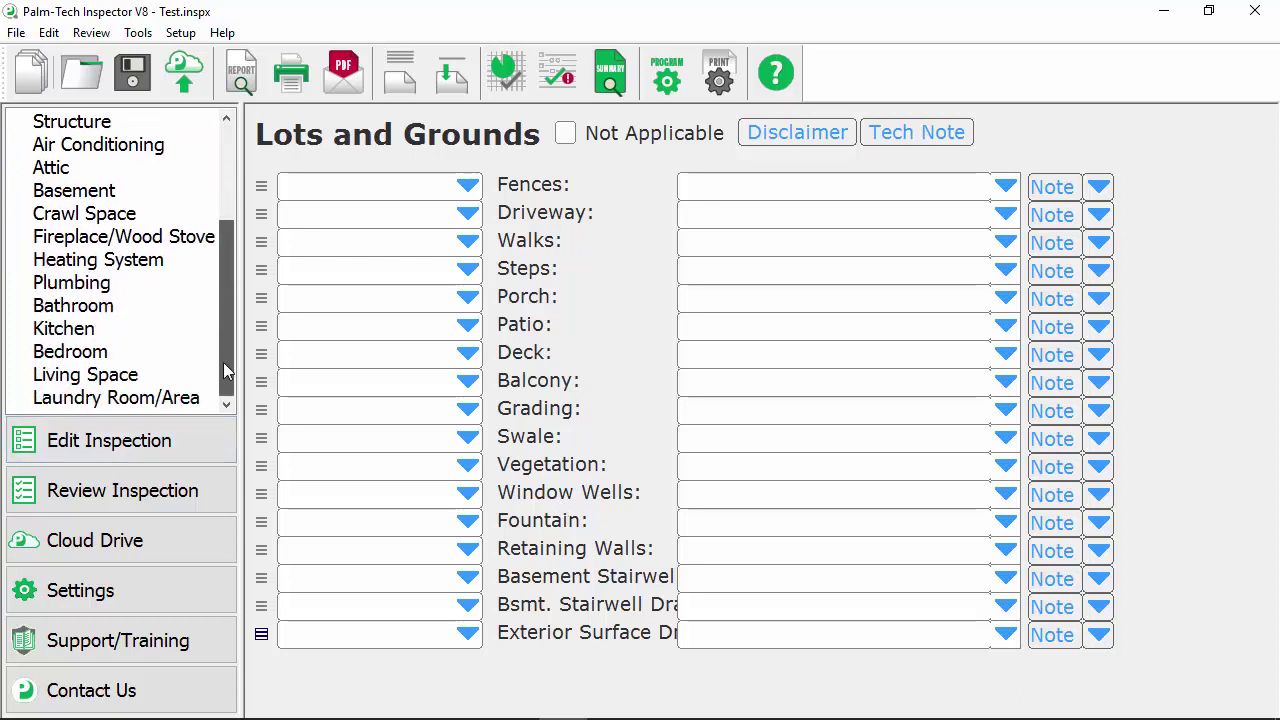
{"action": "left_click", "coordinate": [122, 349]}
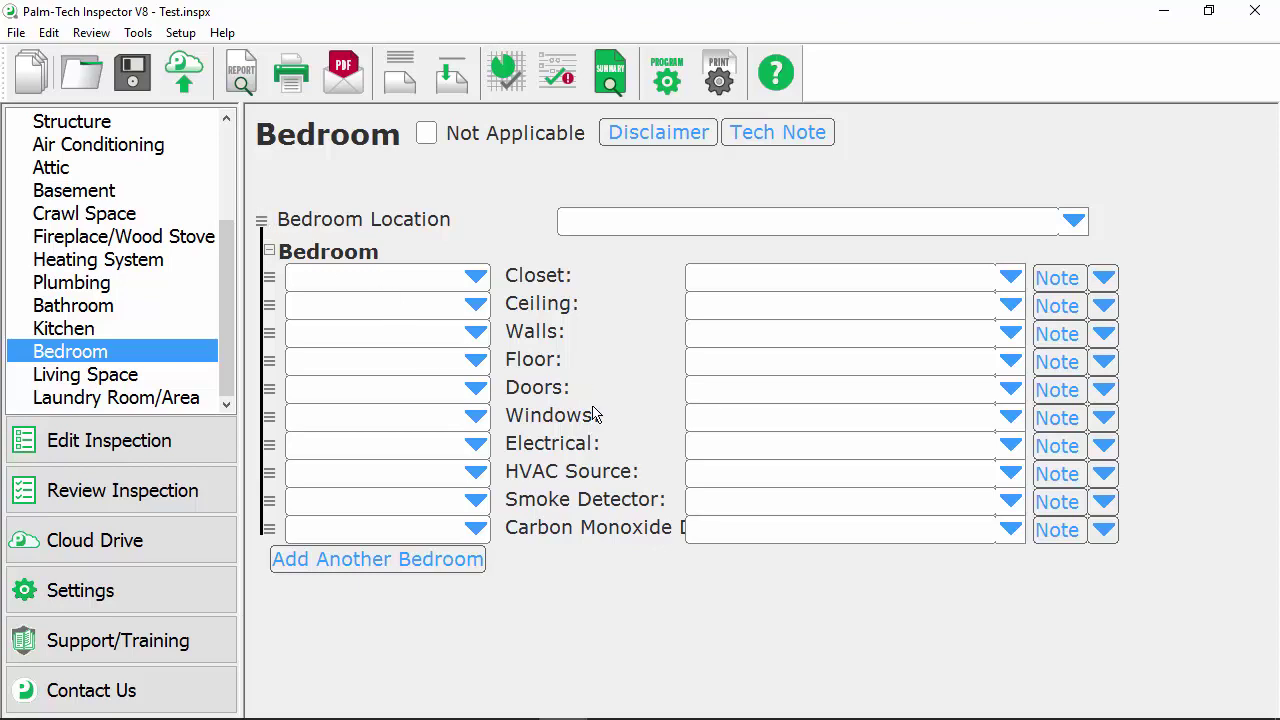
{"action": "right_click", "coordinate": [270, 446]}
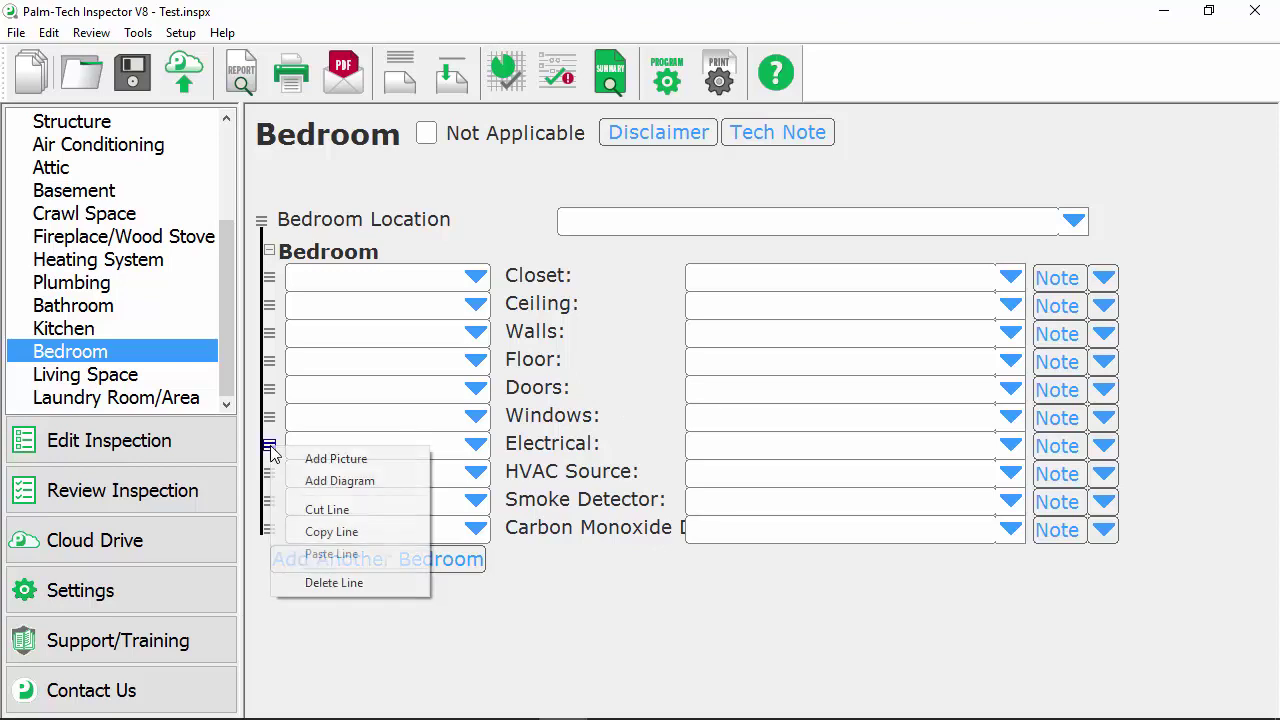
{"action": "left_click", "coordinate": [313, 582]}
{"action": "left_click", "coordinate": [603, 421]}
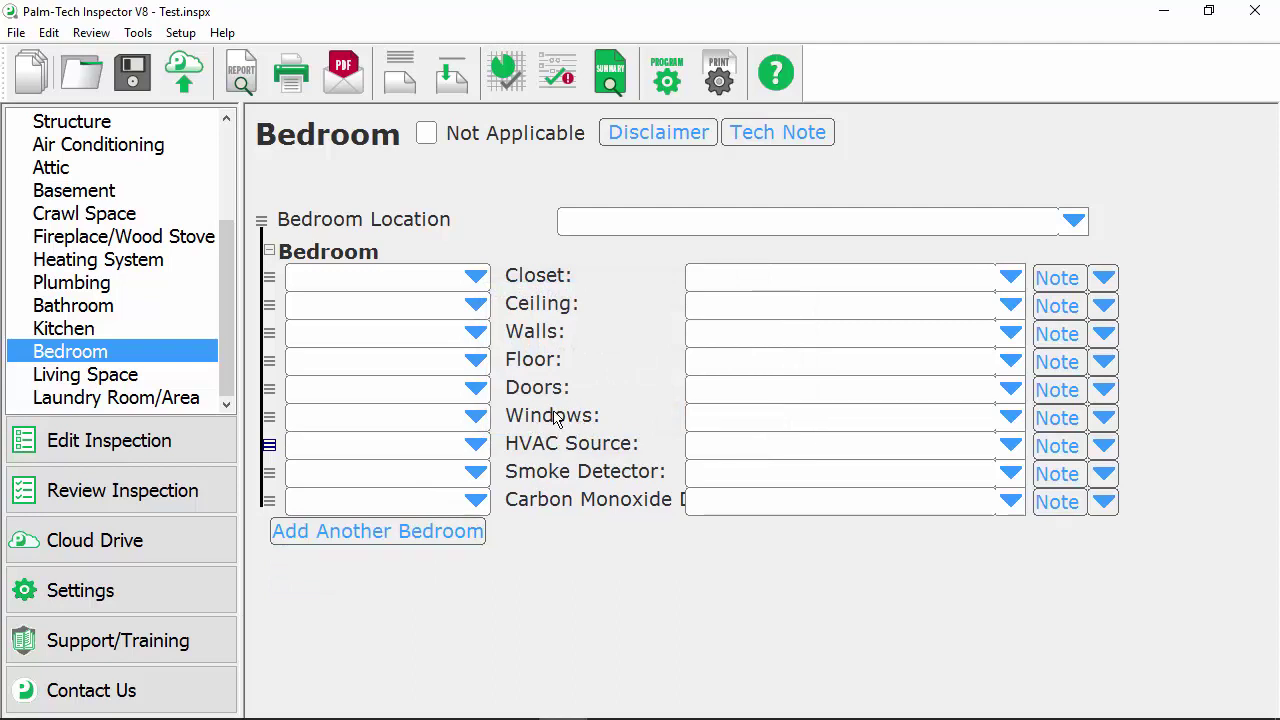
Rename the Windows prompt in the Bedroom category as "Window(s):".
{"action": "double_click", "coordinate": [555, 420]}
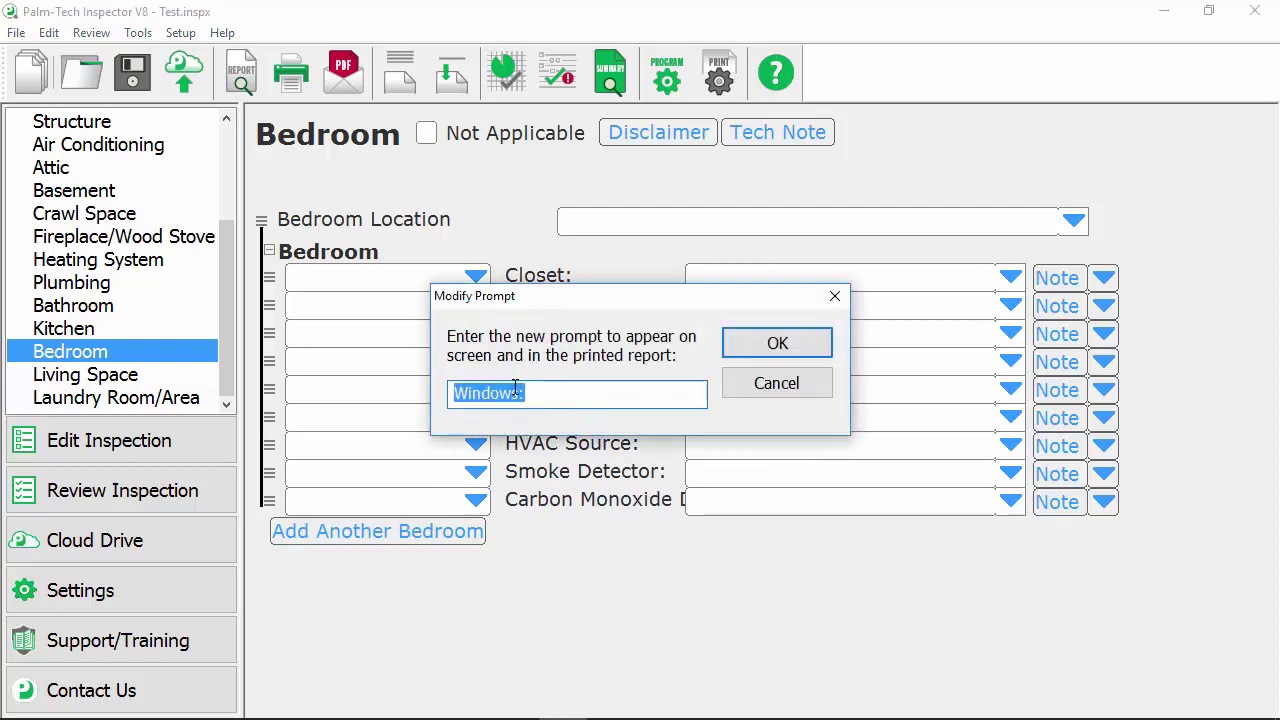
{"action": "left_click", "coordinate": [514, 393]}
{"action": "type", "text": "("}
{"action": "key", "text": "Right"}
{"action": "type", "text": ")"}
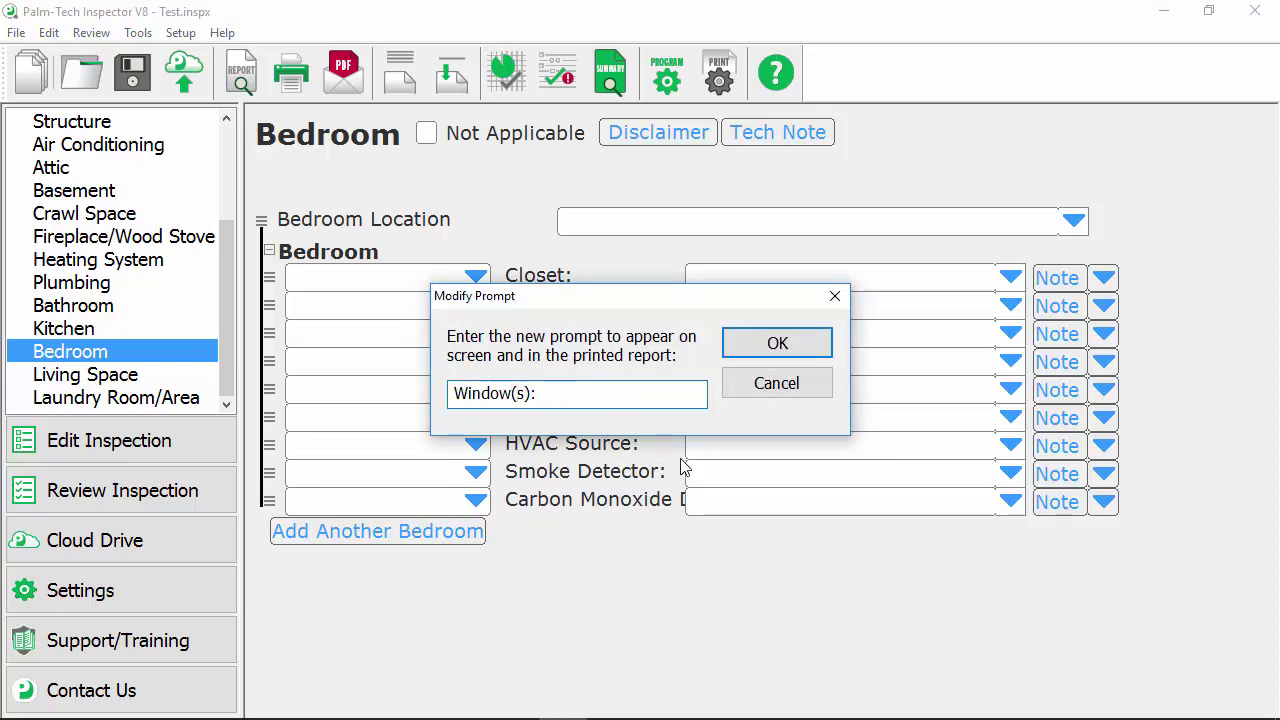
{"action": "left_click", "coordinate": [798, 350]}
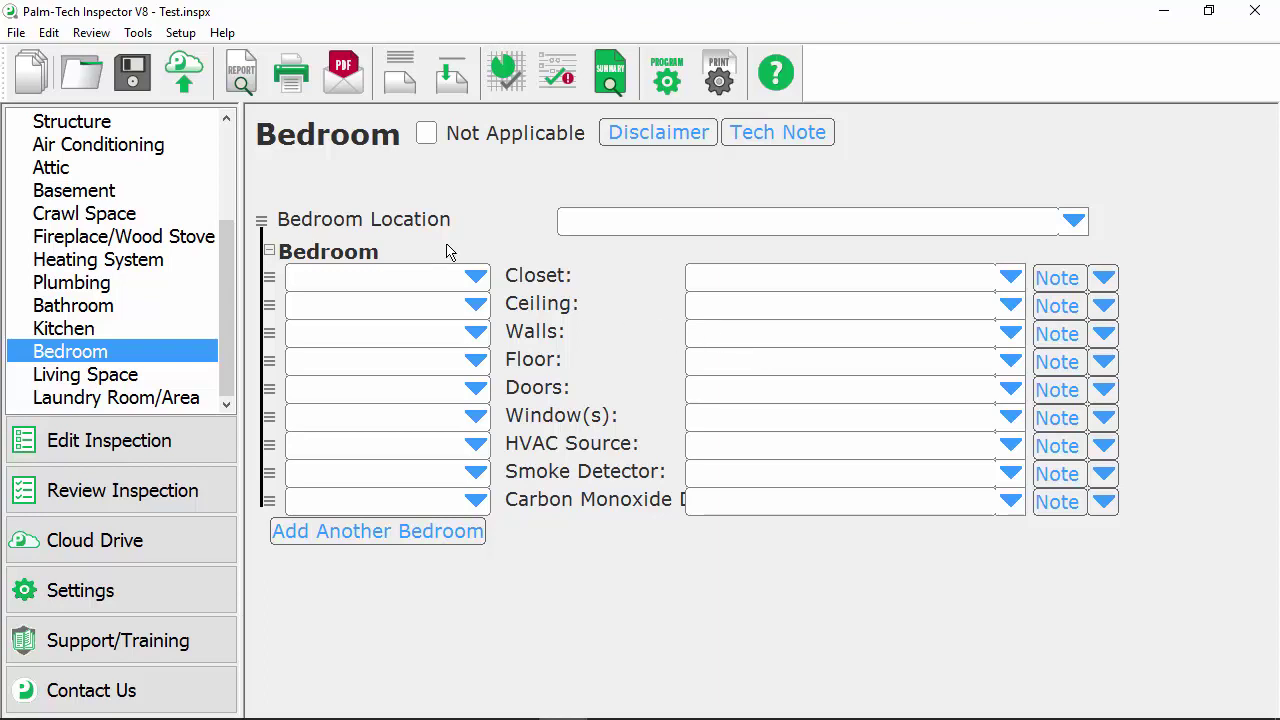
Save the Bedroom component to the library under the name Bedroom and add another bedroom to the category.
{"action": "right_click", "coordinate": [262, 222]}
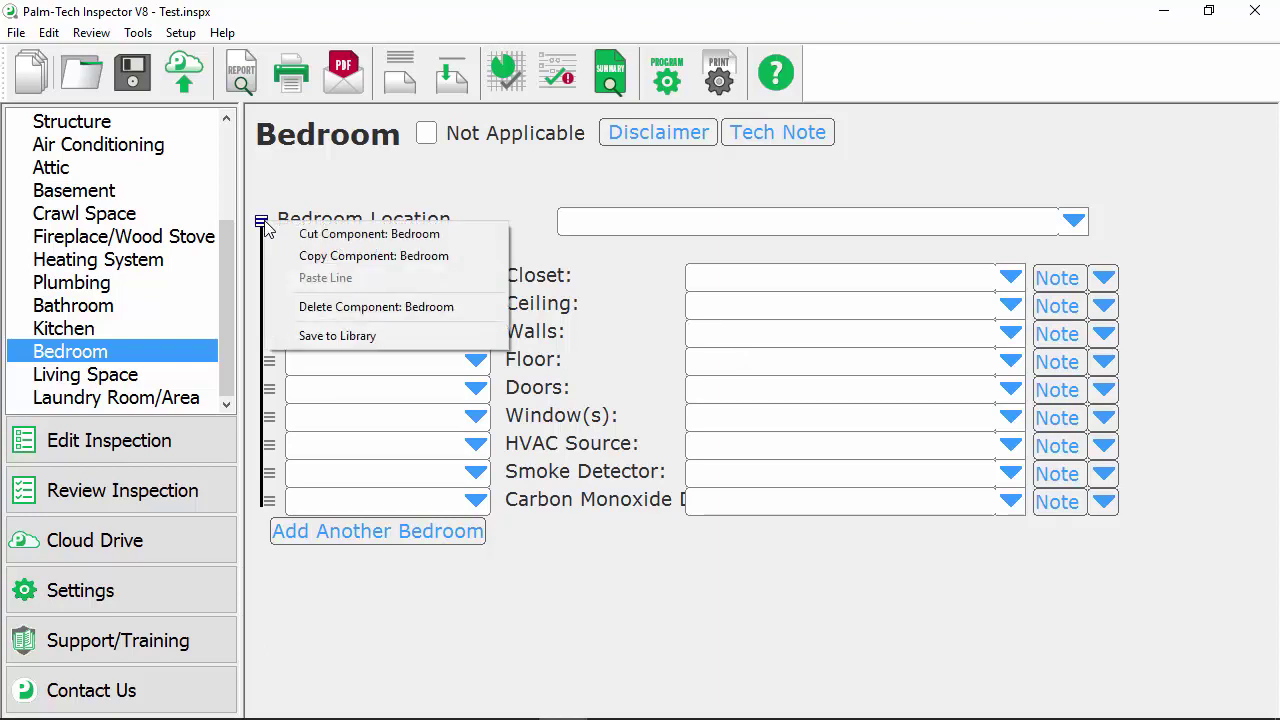
{"action": "left_click", "coordinate": [463, 336]}
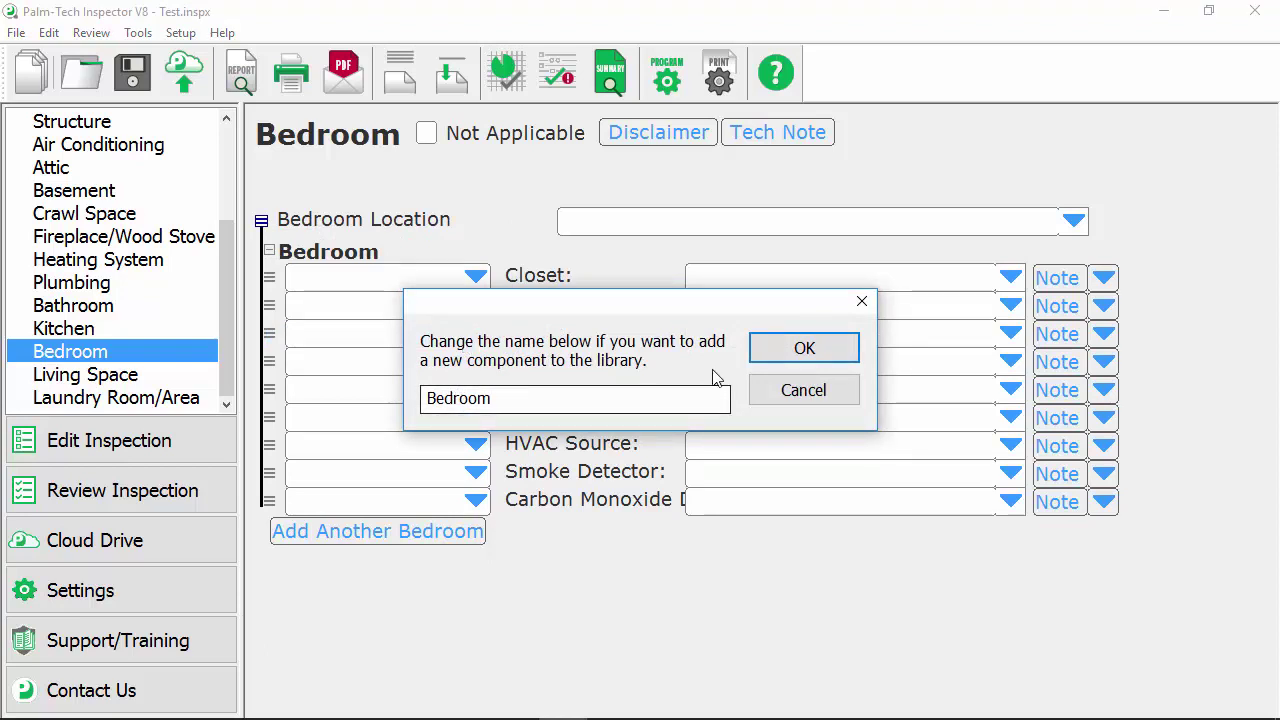
{"action": "left_click", "coordinate": [772, 359]}
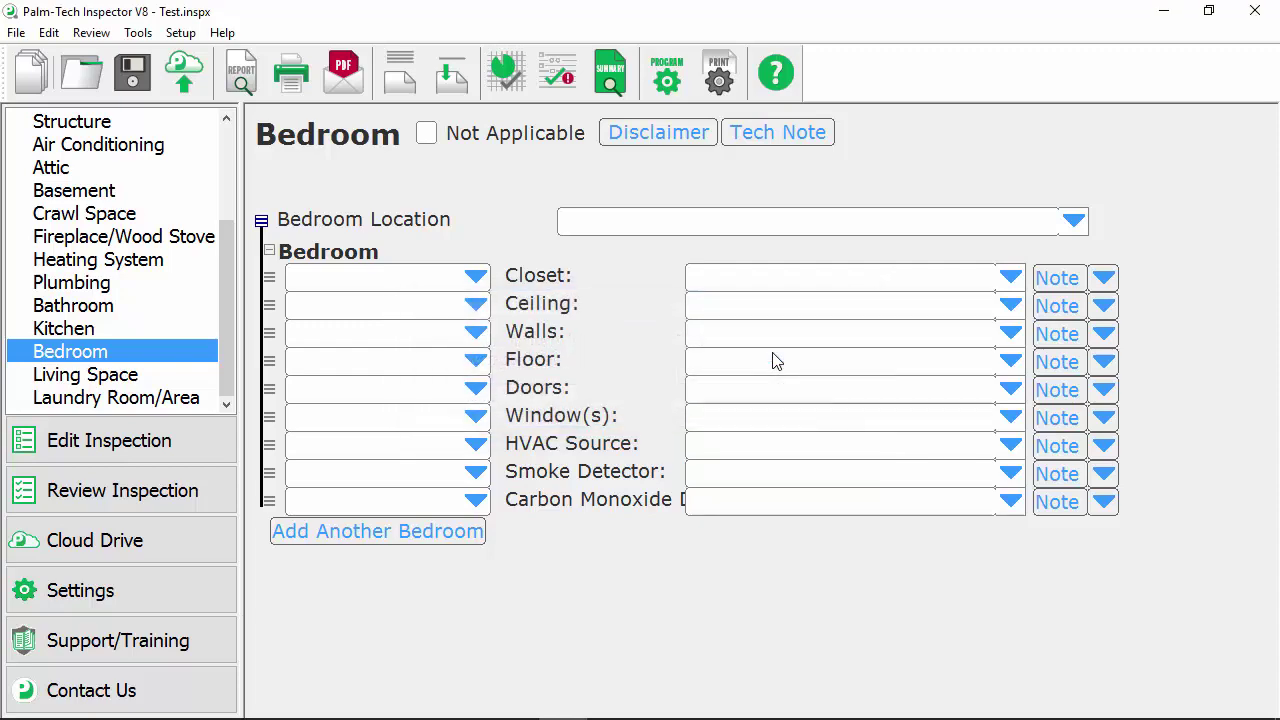
{"action": "left_click", "coordinate": [468, 542]}
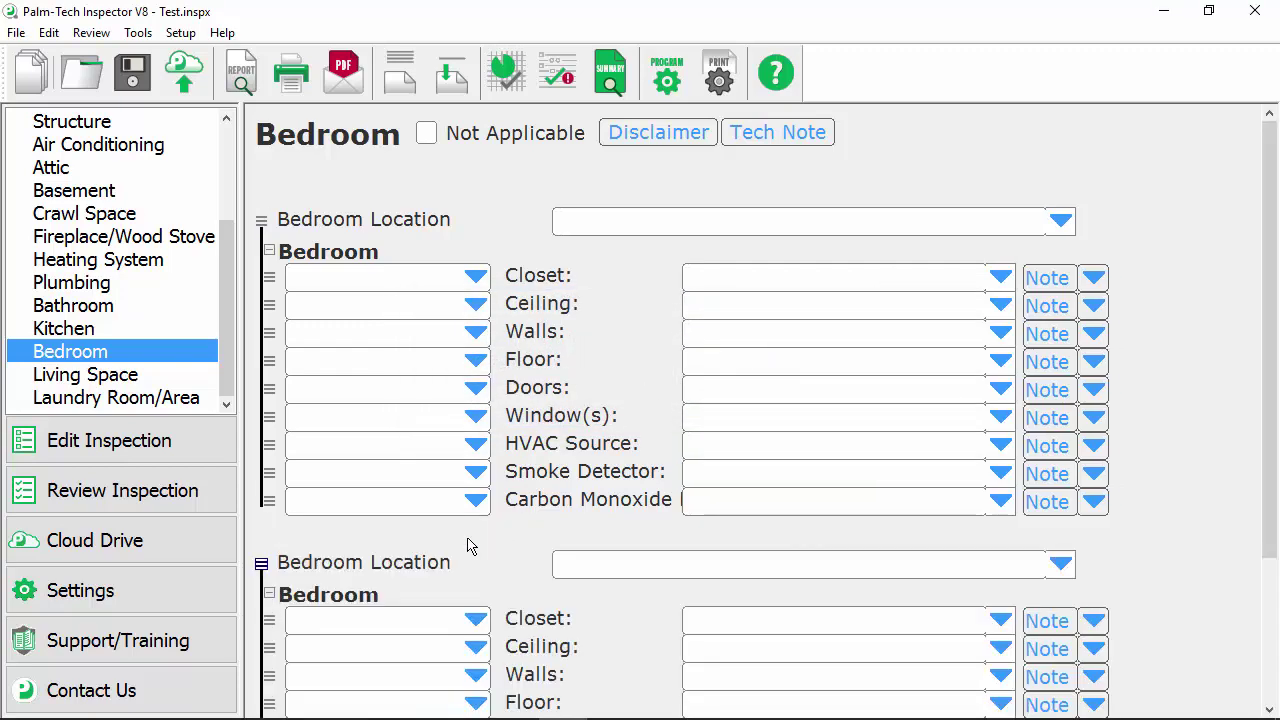
{"action": "scroll", "coordinate": [468, 540], "scroll_direction": "down", "scroll_amount": 3}
{"action": "scroll", "coordinate": [468, 542], "scroll_direction": "down", "scroll_amount": 2}
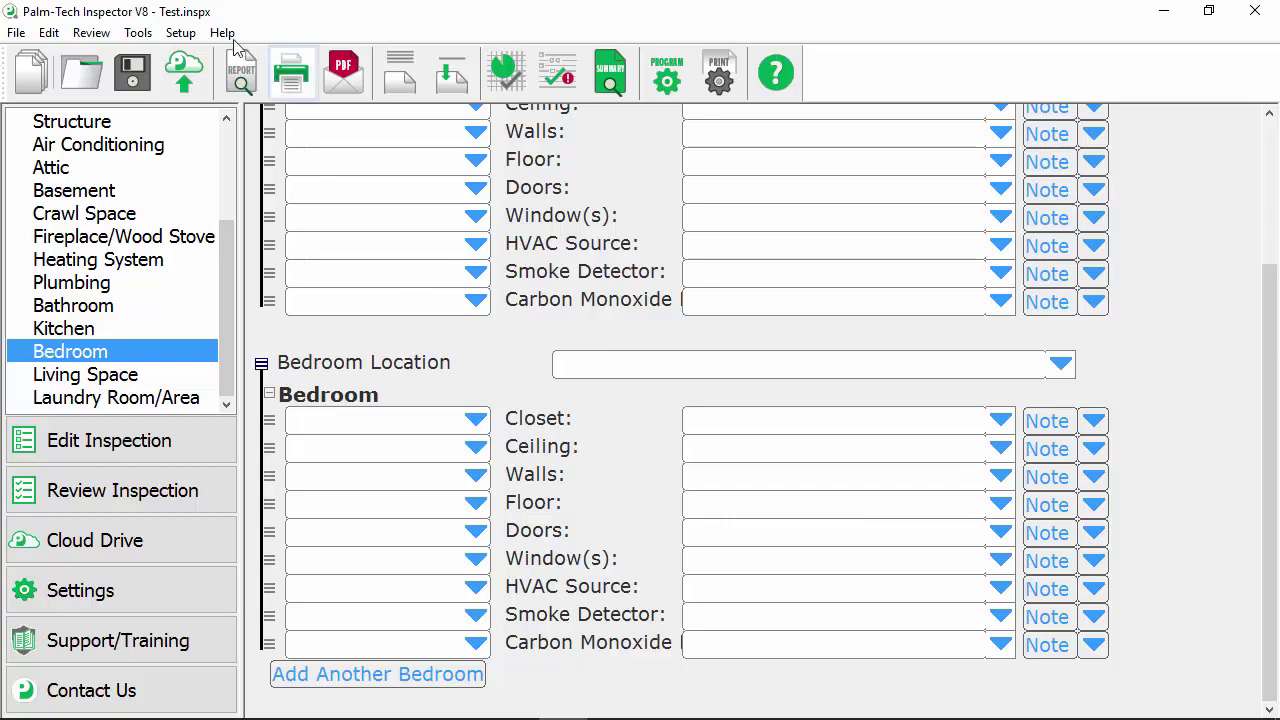
Save the inspection as a template with its data erased, file and template name "House with Changes", and send it to the Cloud Drive.
{"action": "left_click", "coordinate": [138, 32]}
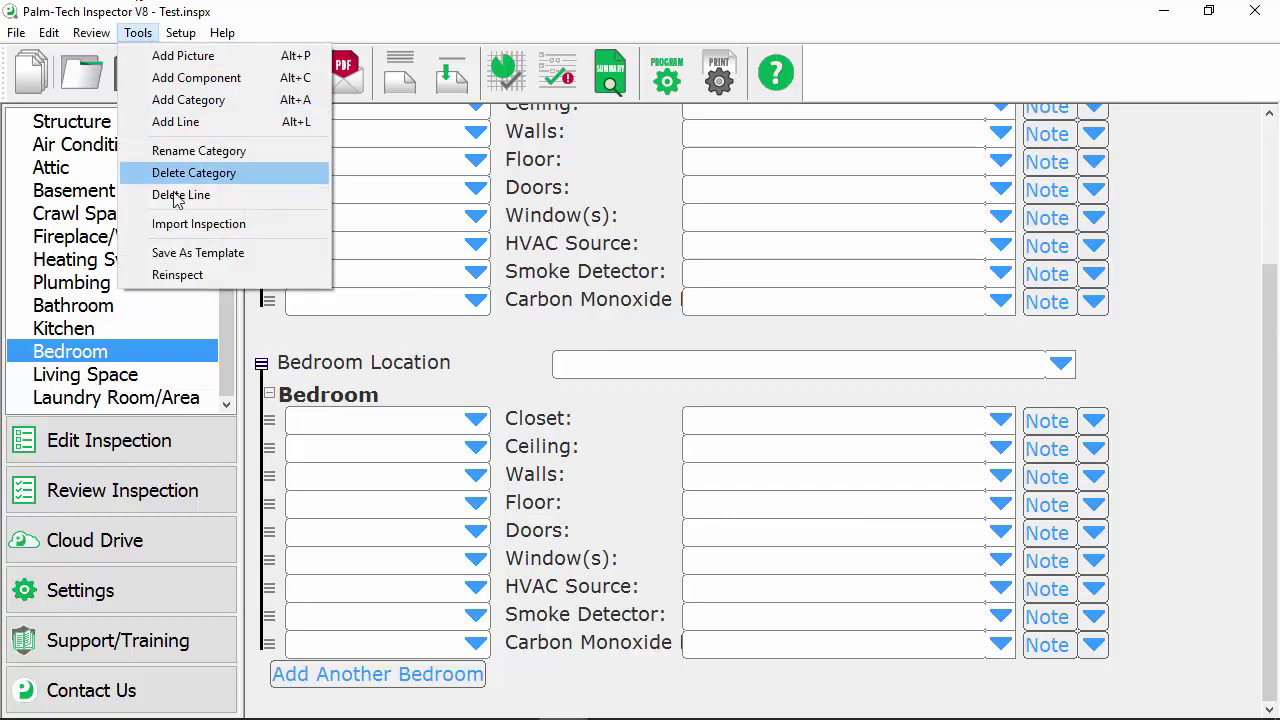
{"action": "left_click", "coordinate": [242, 256]}
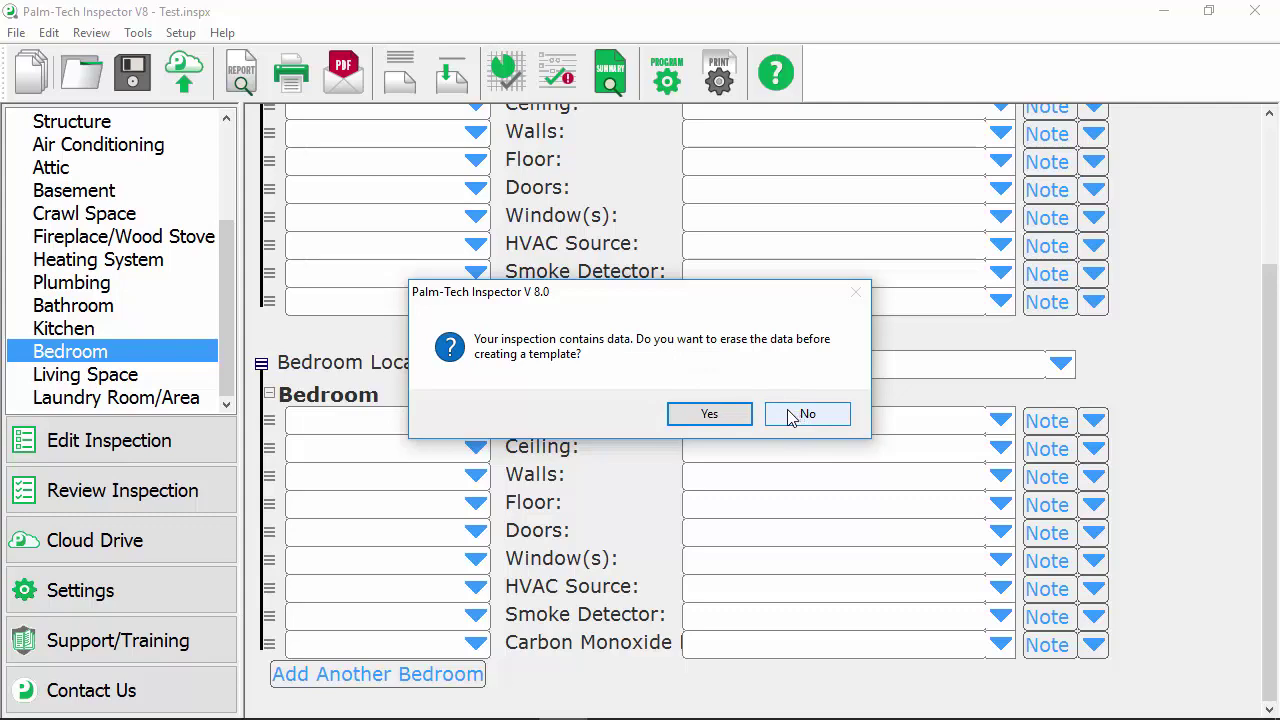
{"action": "left_click", "coordinate": [681, 414]}
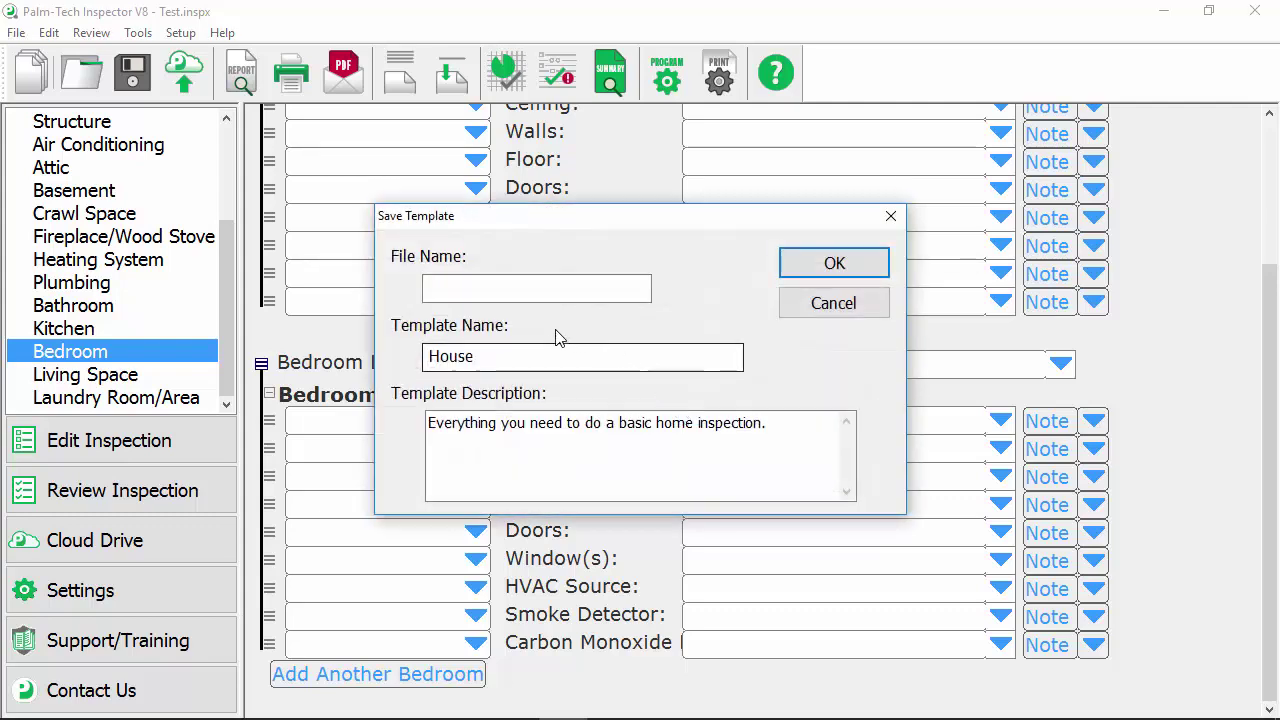
{"action": "left_click", "coordinate": [543, 290]}
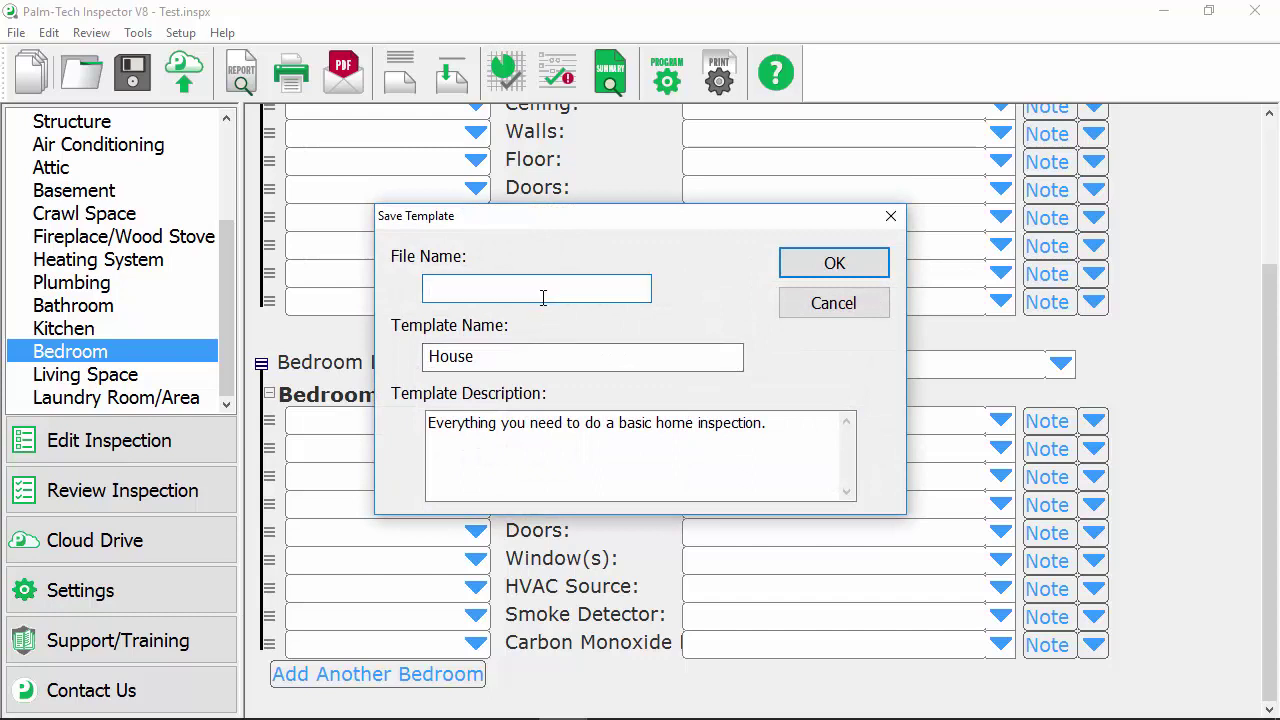
{"action": "type", "text": "House with Changes"}
{"action": "key", "text": "Tab"}
{"action": "key", "text": "End"}
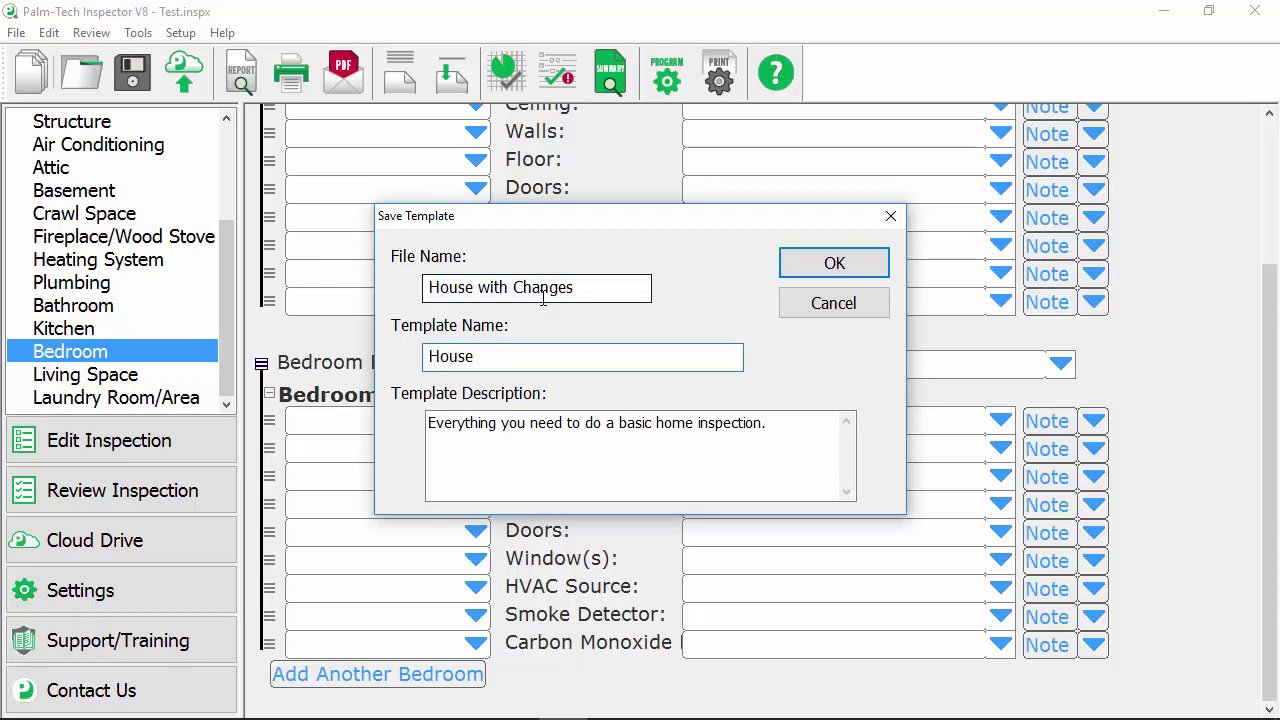
{"action": "type", "text": "wih"}
{"action": "key", "text": "BackSpace"}
{"action": "type", "text": "th Changes"}
{"action": "left_click", "coordinate": [857, 268]}
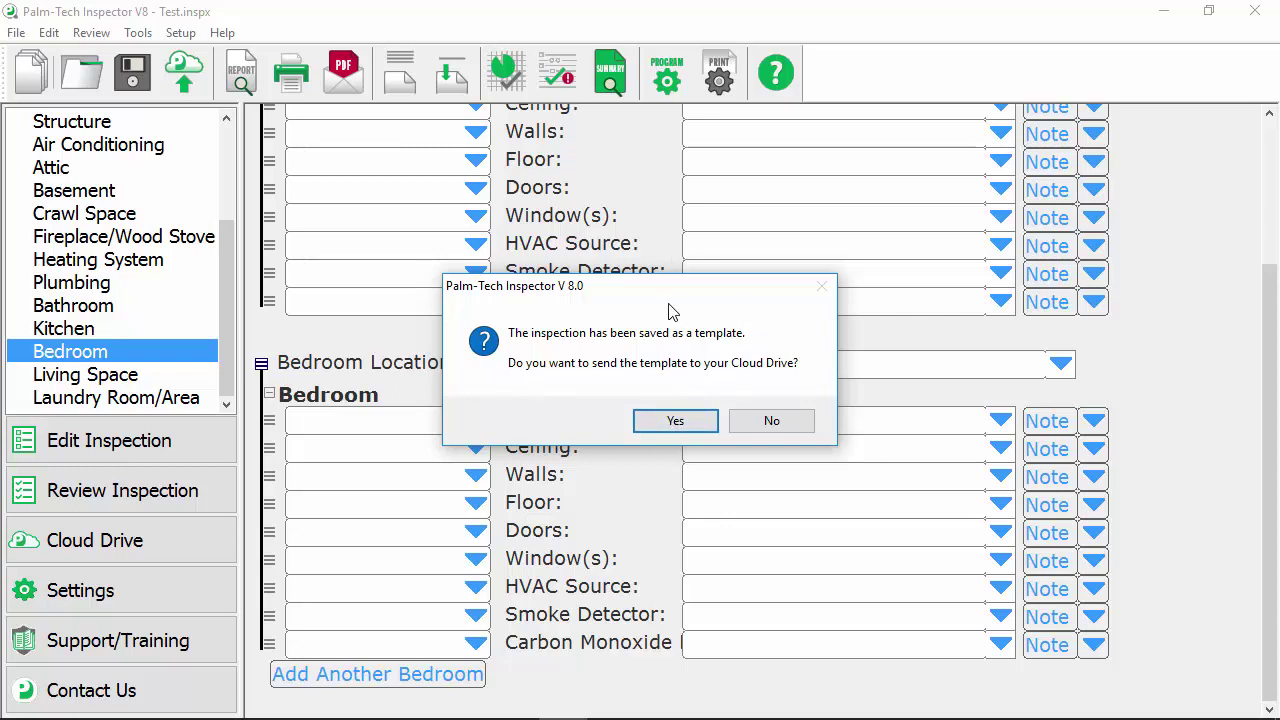
{"action": "left_click", "coordinate": [689, 427]}
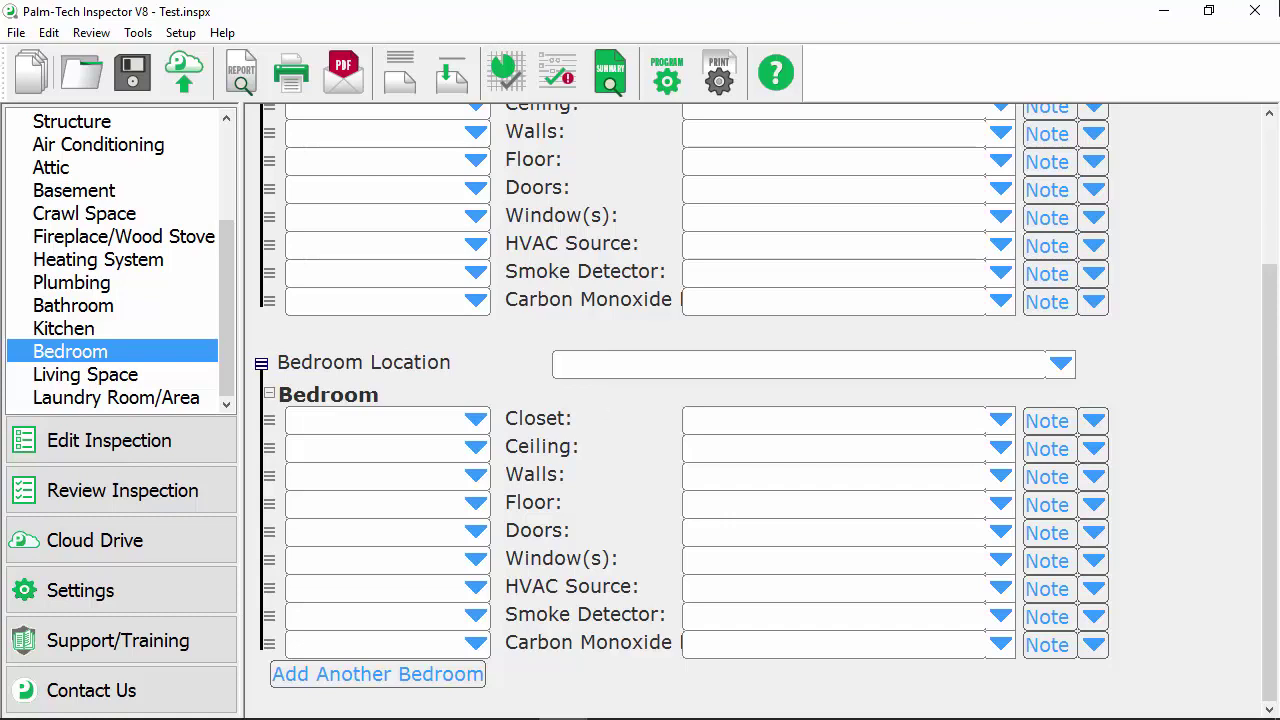
Close Test.inspx without saving its changes.
{"action": "left_click", "coordinate": [1255, 10]}
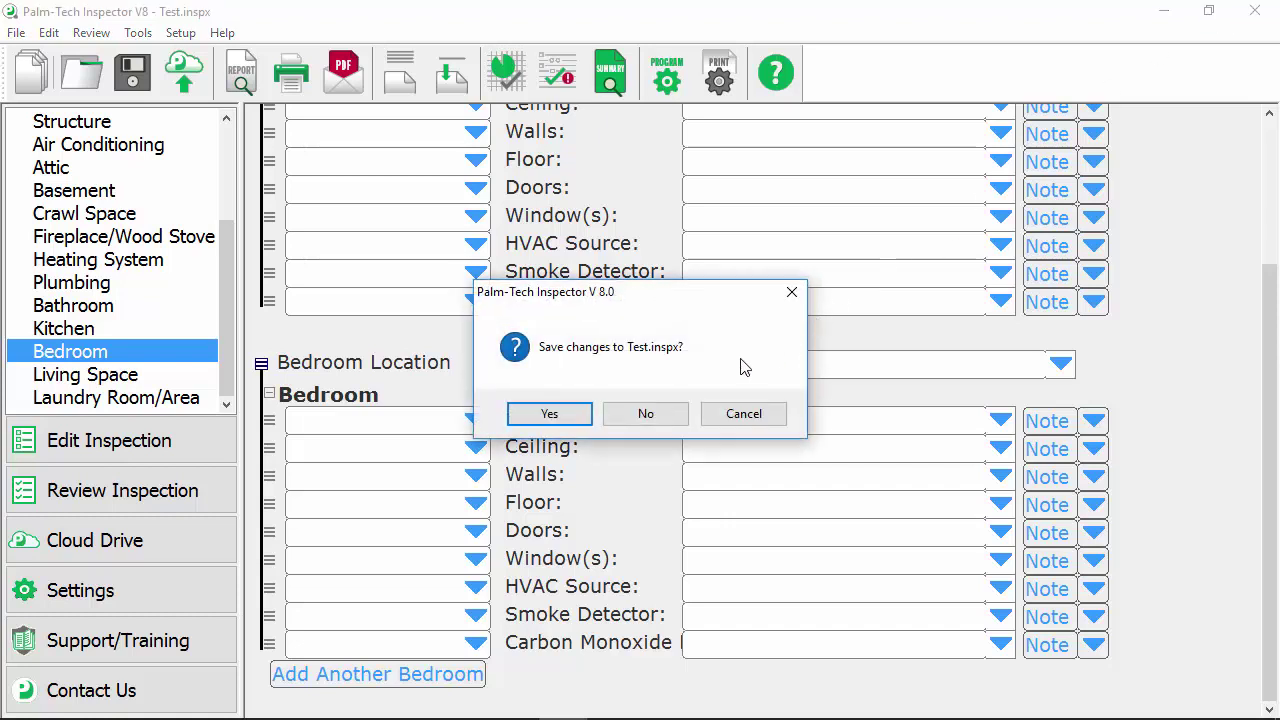
{"action": "left_click", "coordinate": [677, 413]}
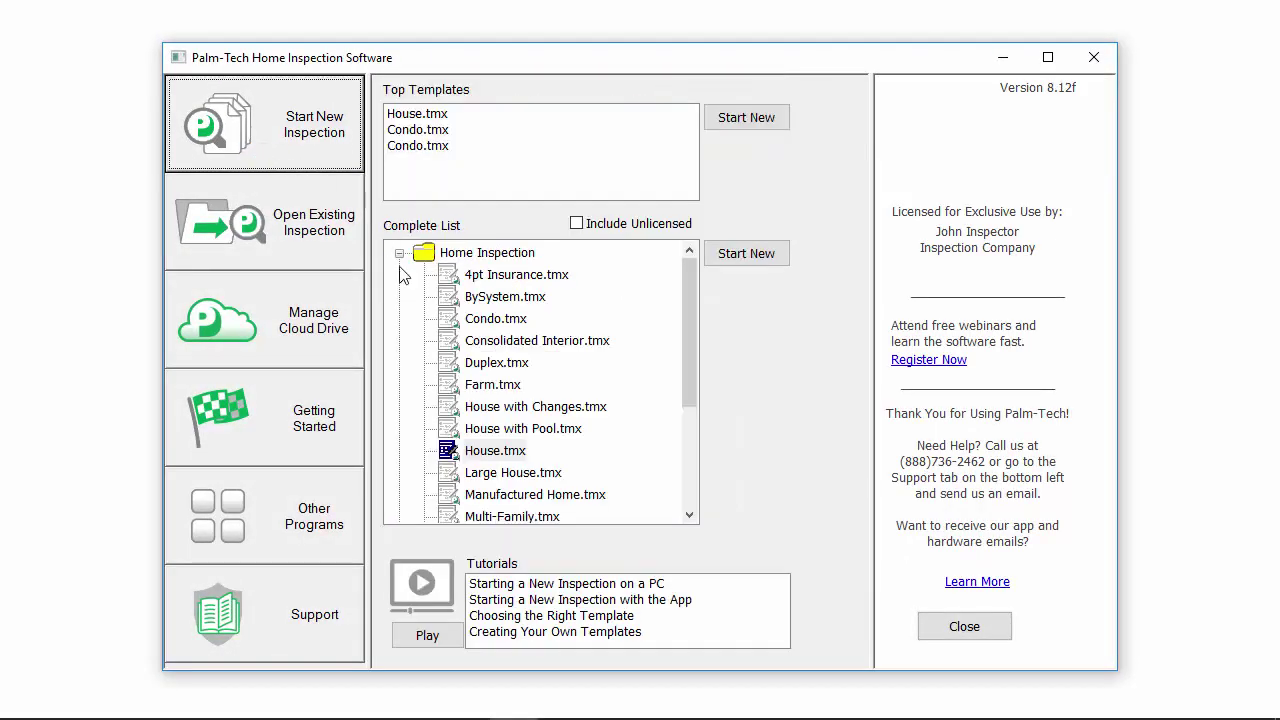
Start a new inspection from the House with Changes.tmx template without saving a file and open its Lots and Grounds category.
{"action": "left_click", "coordinate": [541, 412]}
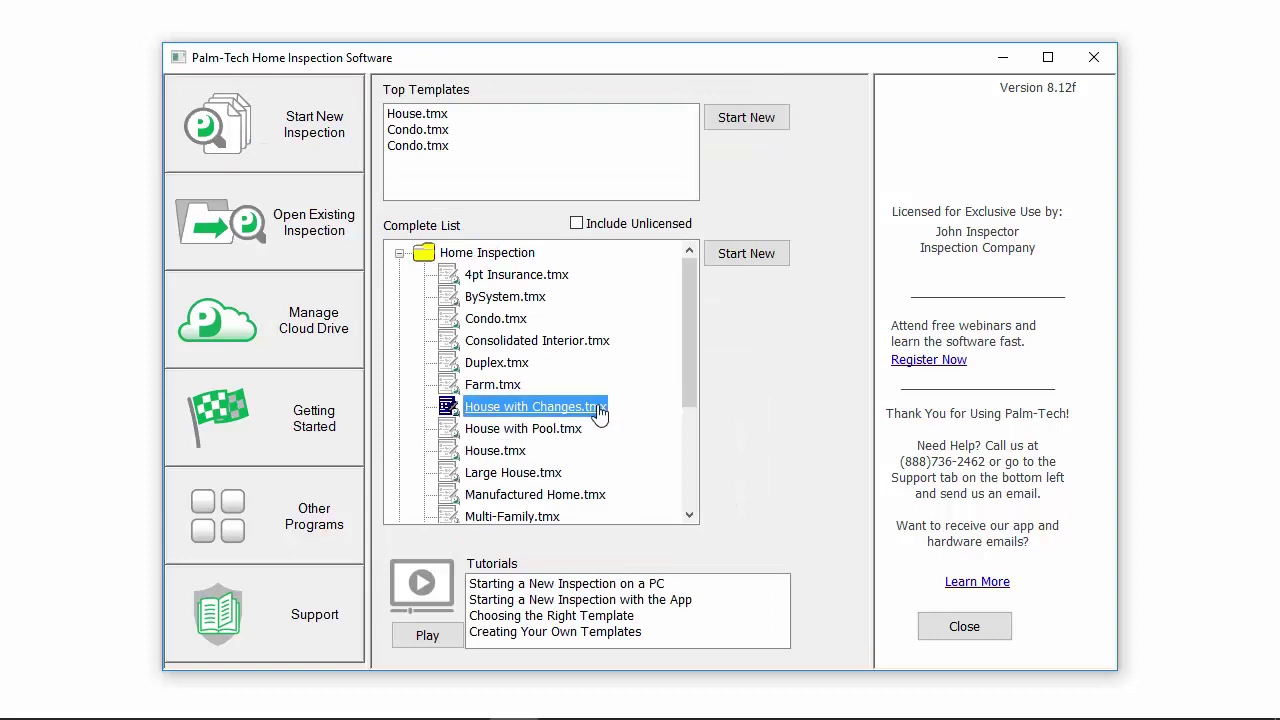
{"action": "double_click", "coordinate": [600, 410]}
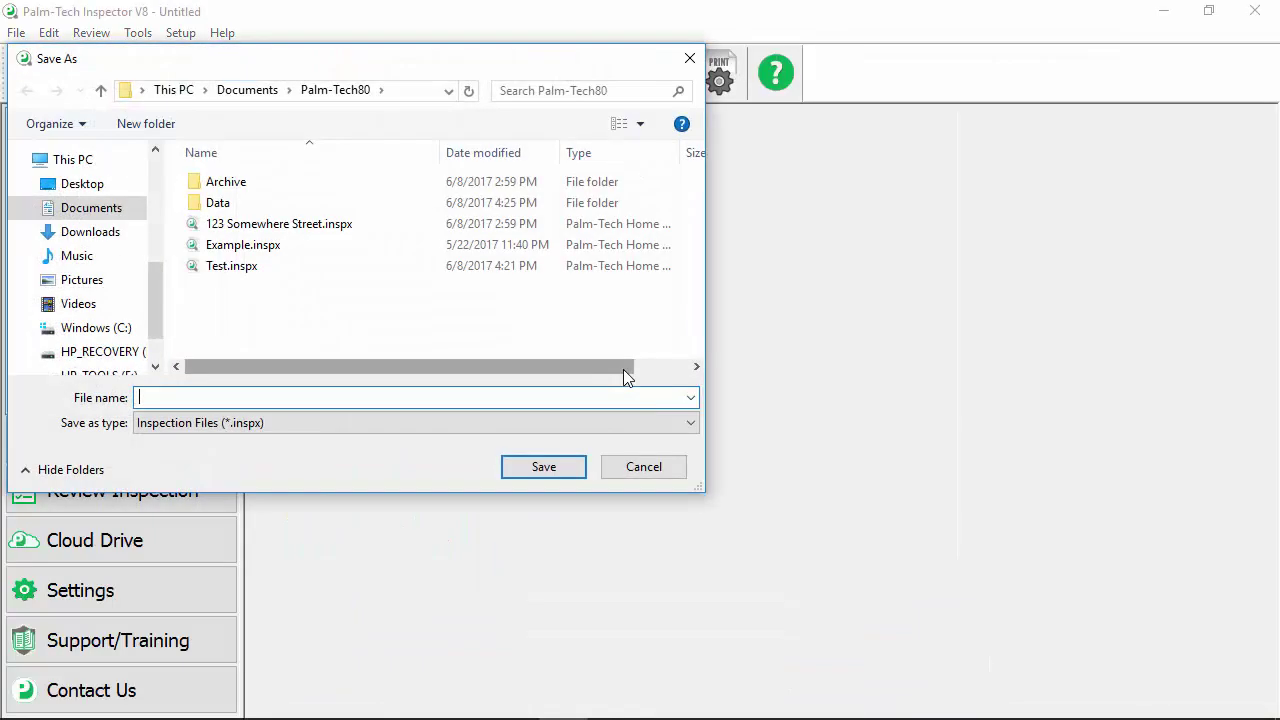
{"action": "key", "text": "Escape"}
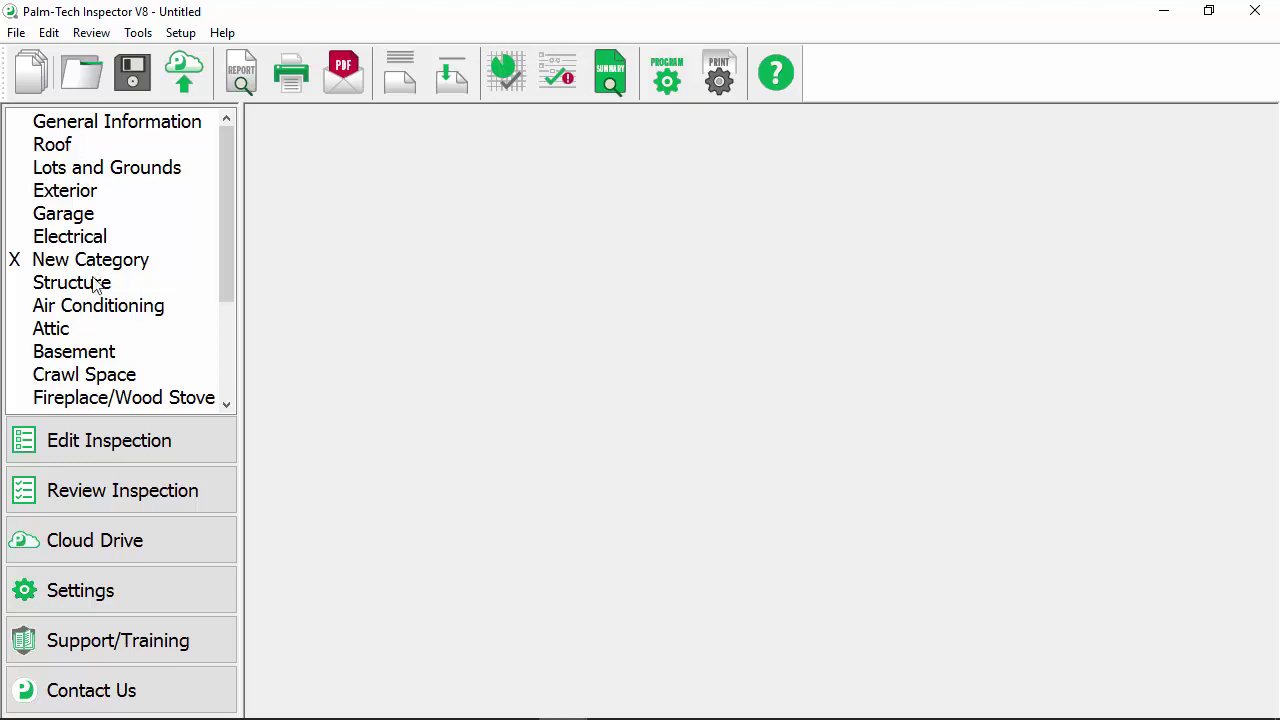
{"action": "left_click", "coordinate": [118, 174]}
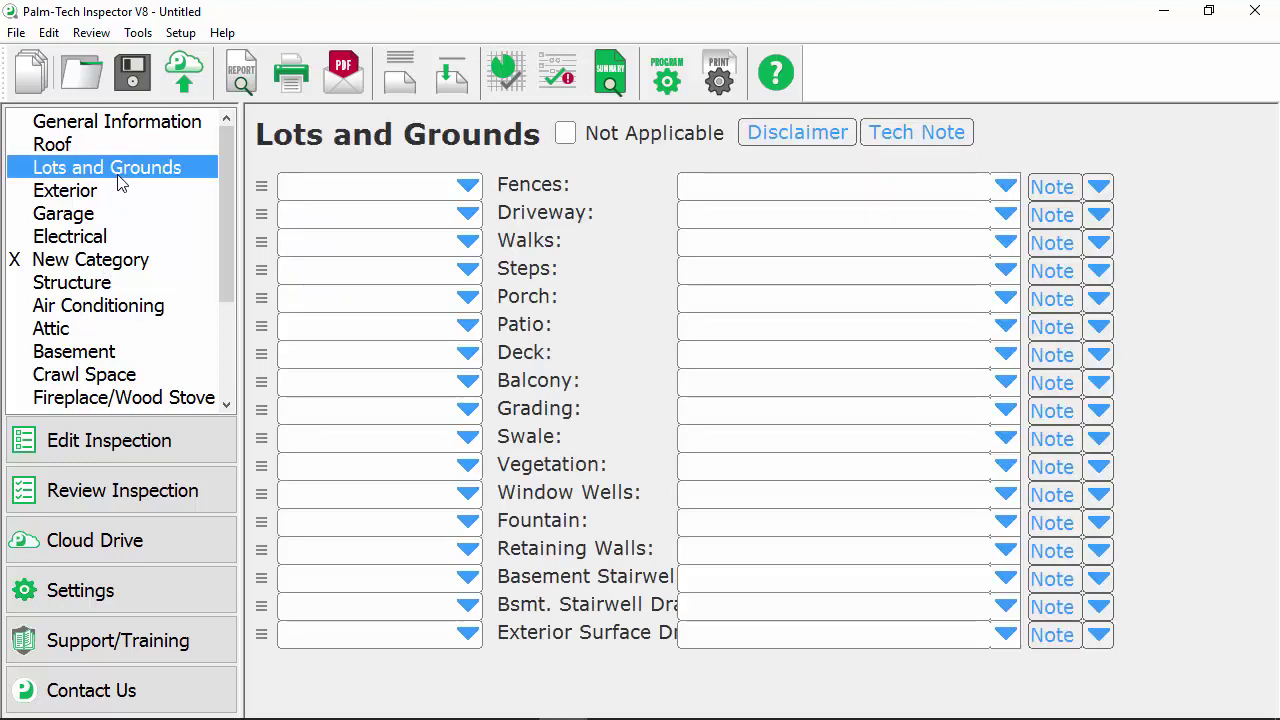